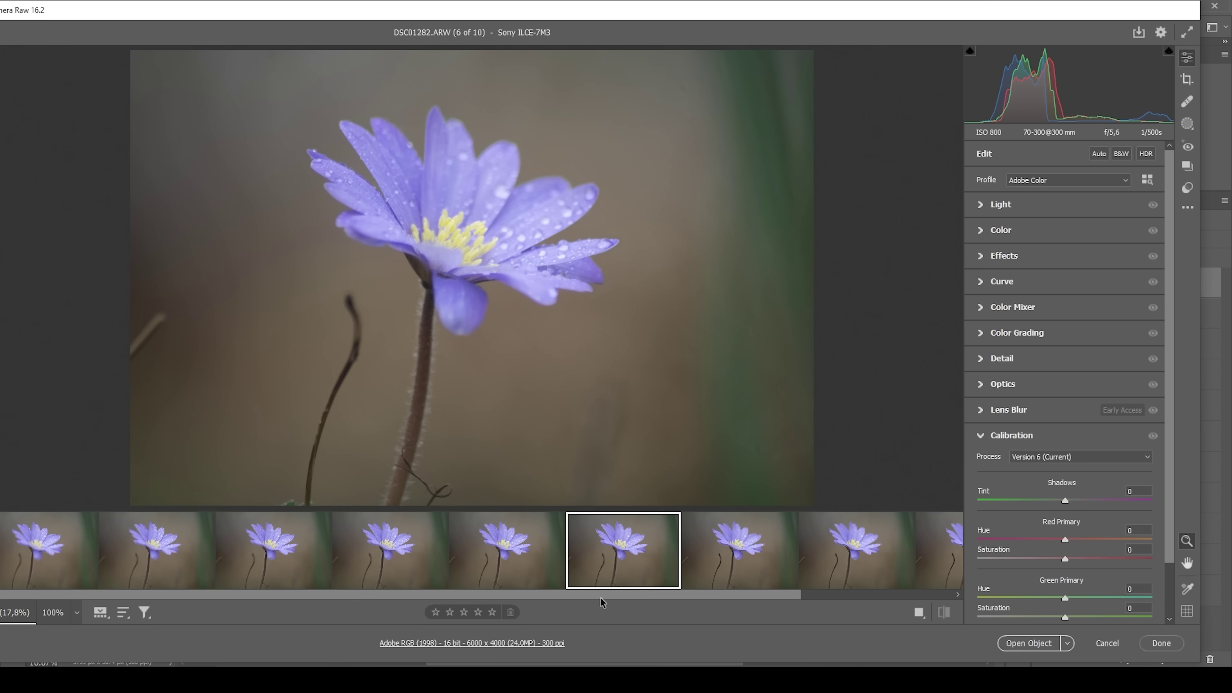
Collapse Calibration, expand Light in full-screen Camera Raw, and lower Exposure to -0.50
drag(610, 597, 574, 581)
click(983, 440)
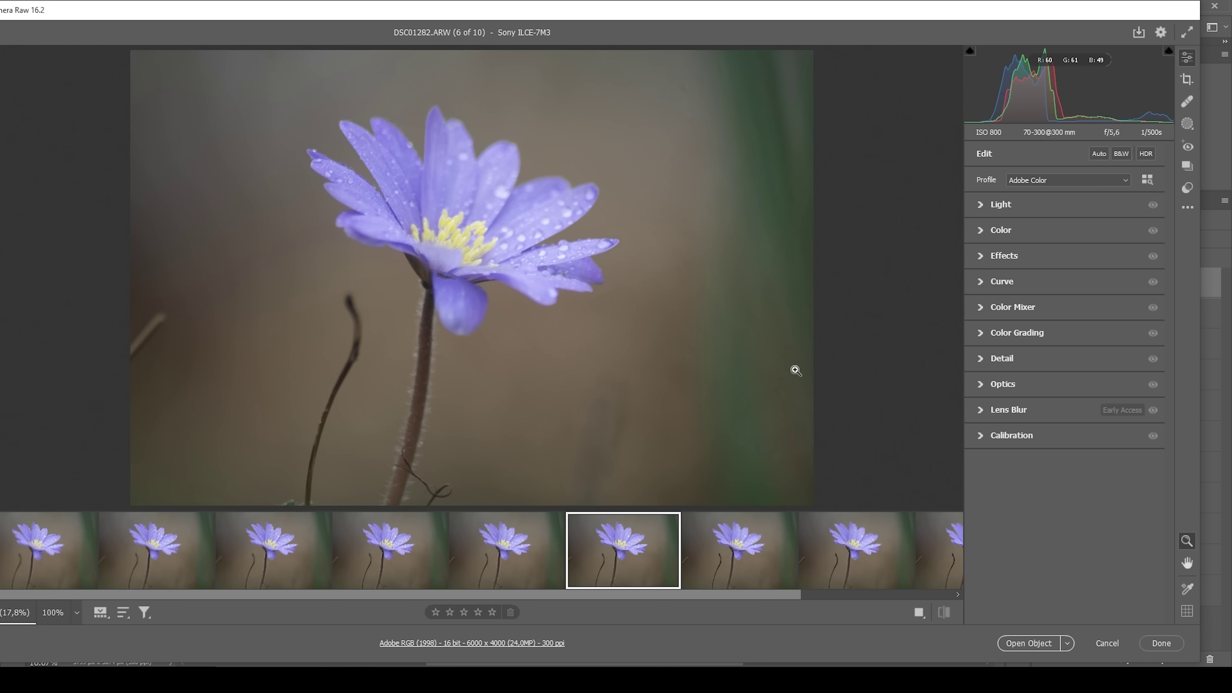
click(983, 208)
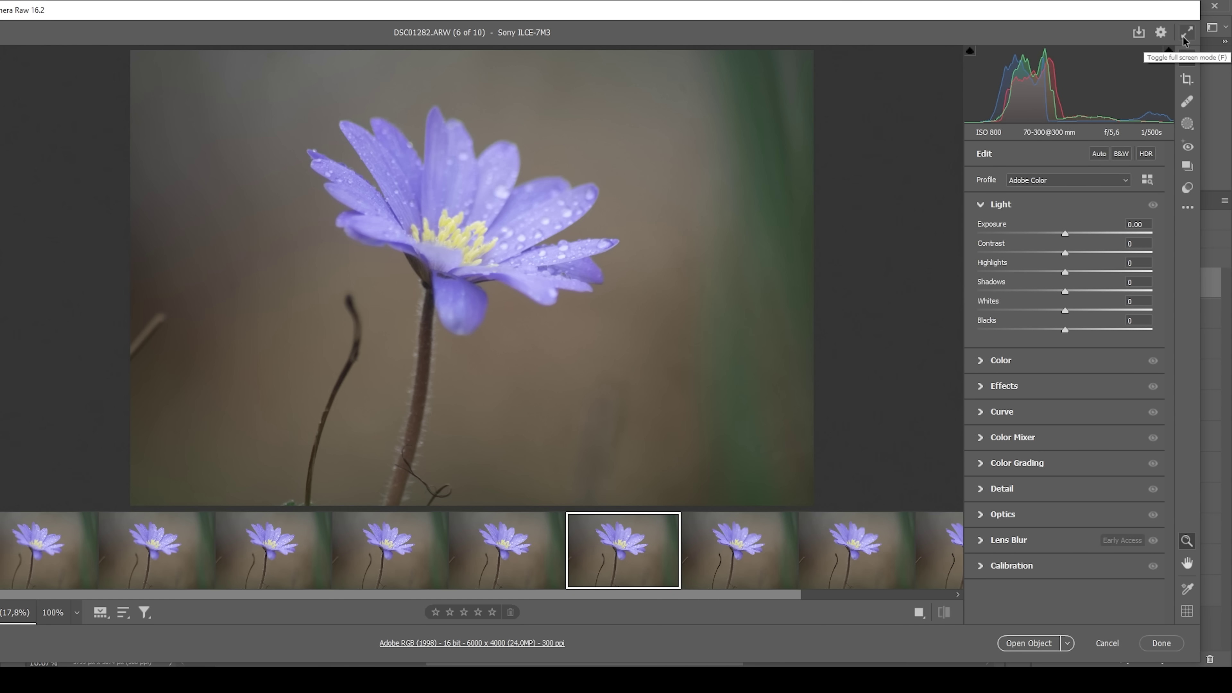
click(1191, 32)
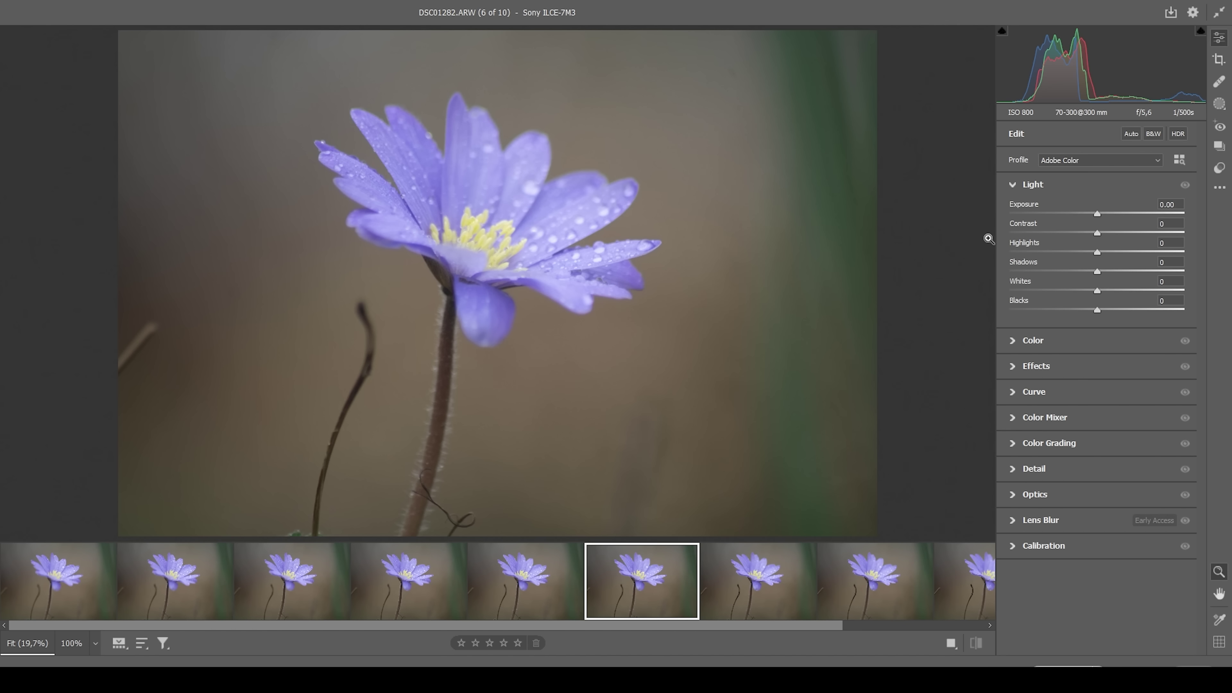
drag(1096, 217, 1088, 220)
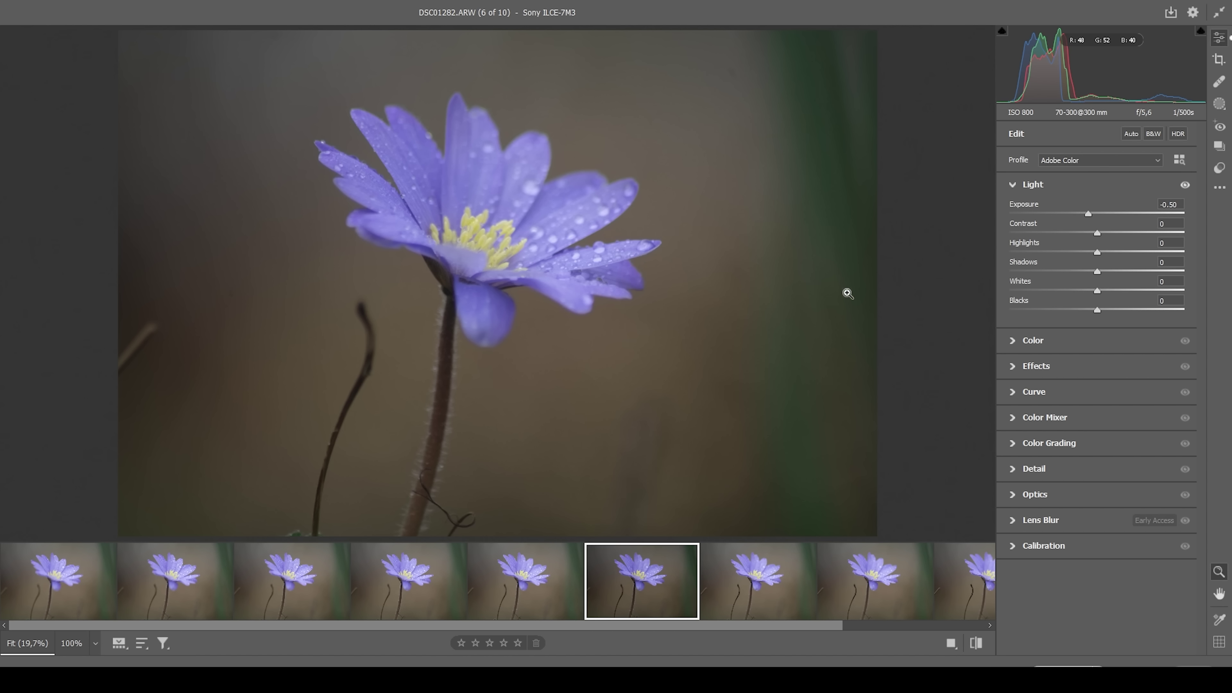
Pull Highlights down to -4 and raise Whites to +23 on the anemone frame
drag(1099, 254, 1105, 290)
drag(1113, 292, 1117, 292)
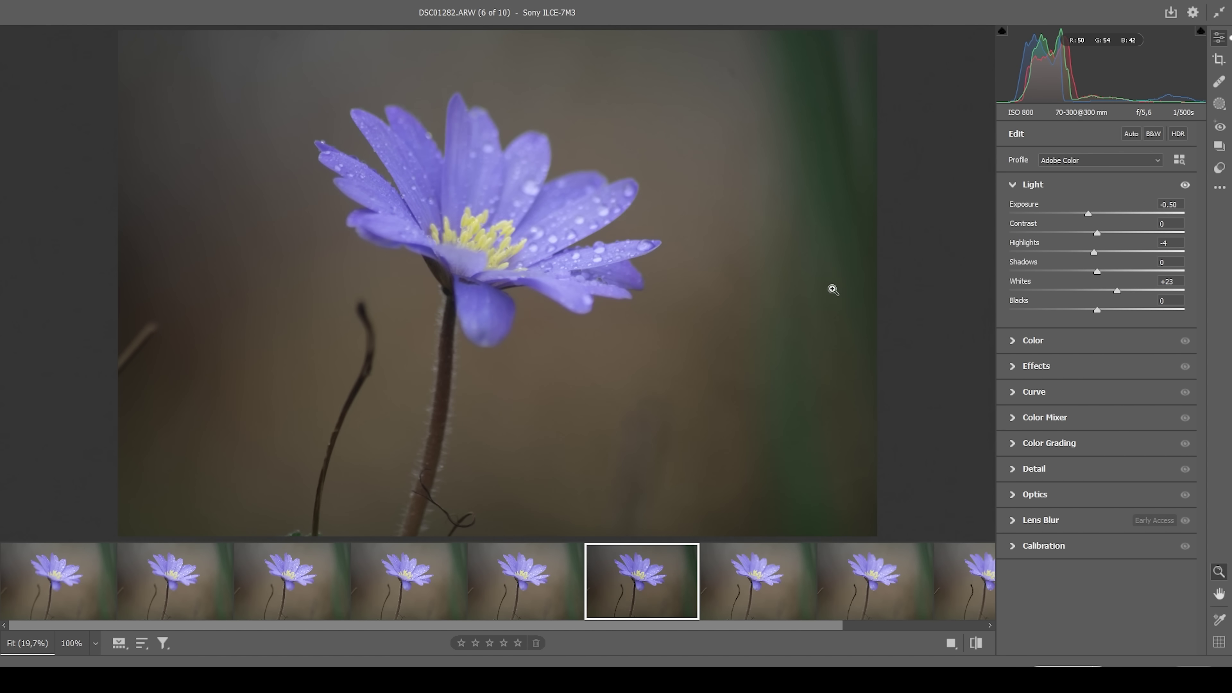
click(1014, 342)
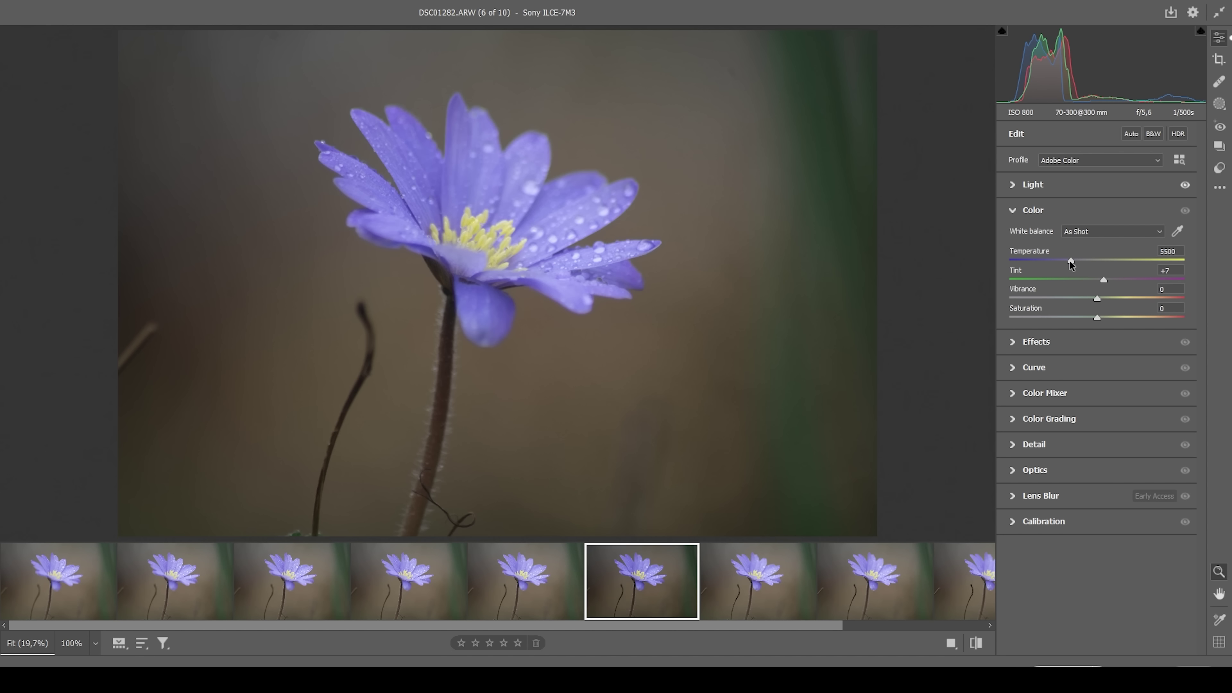
Cool Temperature slightly, and raise Tint to +13 and Vibrance to +7
drag(1070, 262, 1067, 262)
drag(1105, 279, 1106, 280)
drag(1099, 303, 1104, 302)
Apply Texture +7, Clarity +6, Dehaze +2 and Vignette -4 in the Effects panel
click(1036, 341)
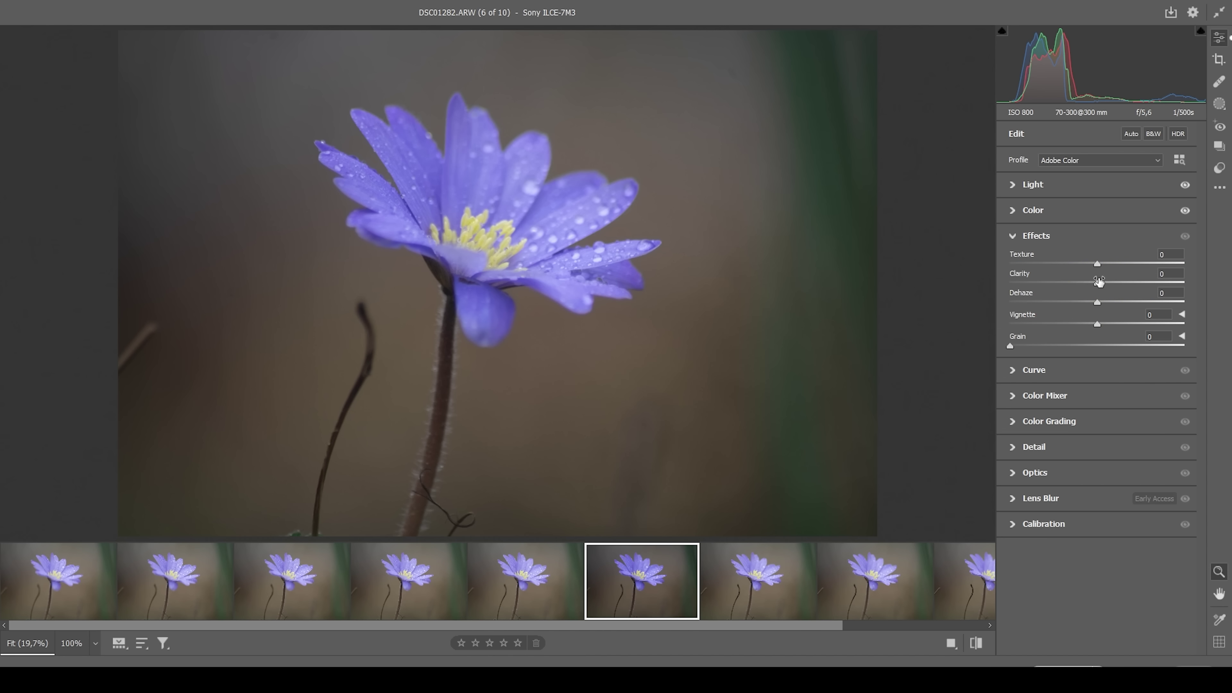
drag(1100, 268, 1104, 283)
drag(1099, 306, 1099, 305)
drag(1098, 325, 1094, 328)
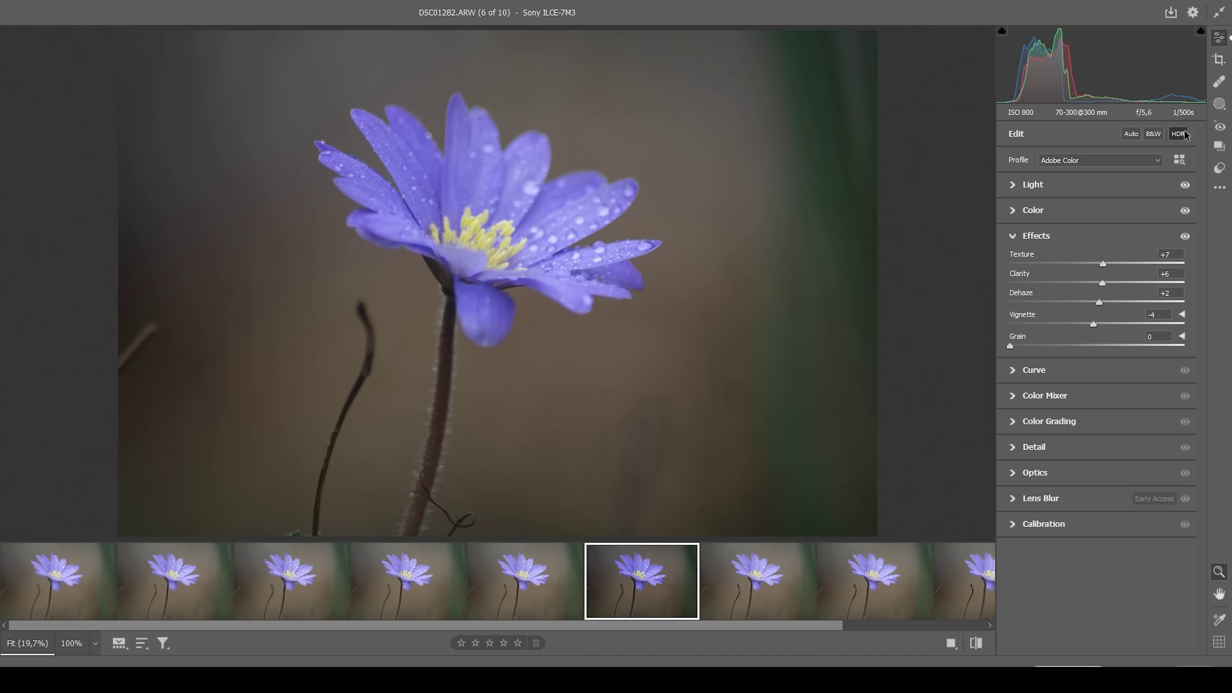
click(1221, 104)
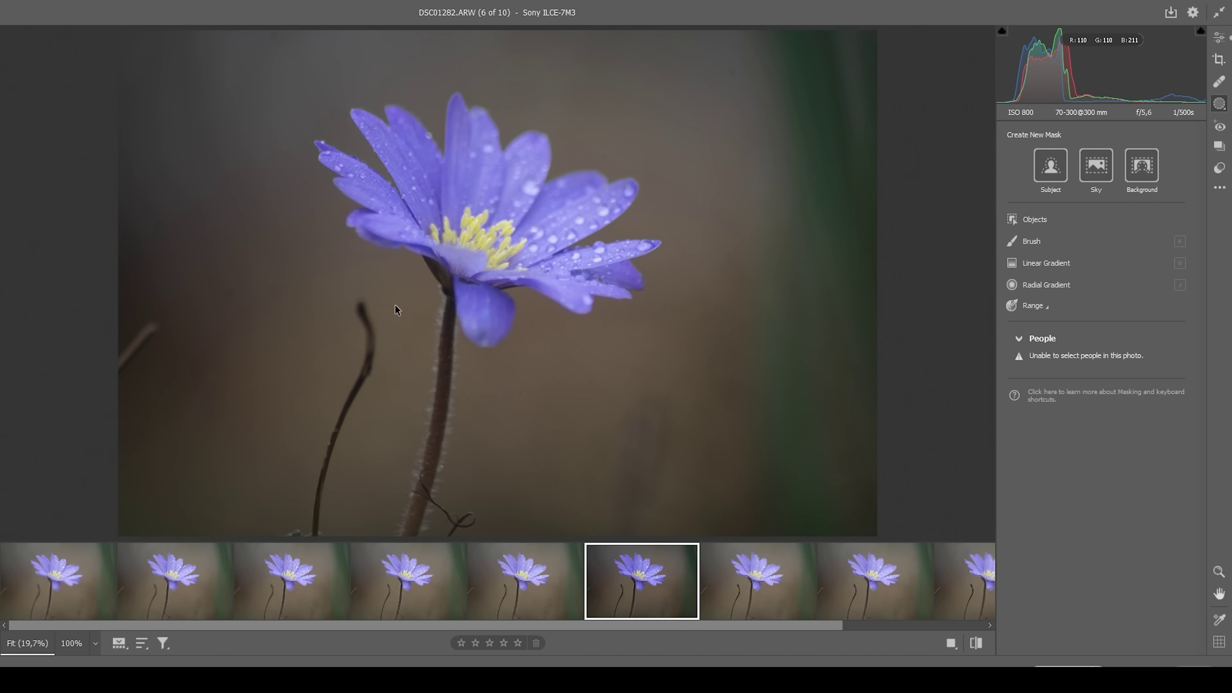
Create a colour-range mask from a purple petal with Exposure +0.20 and Shadows -100
click(1033, 305)
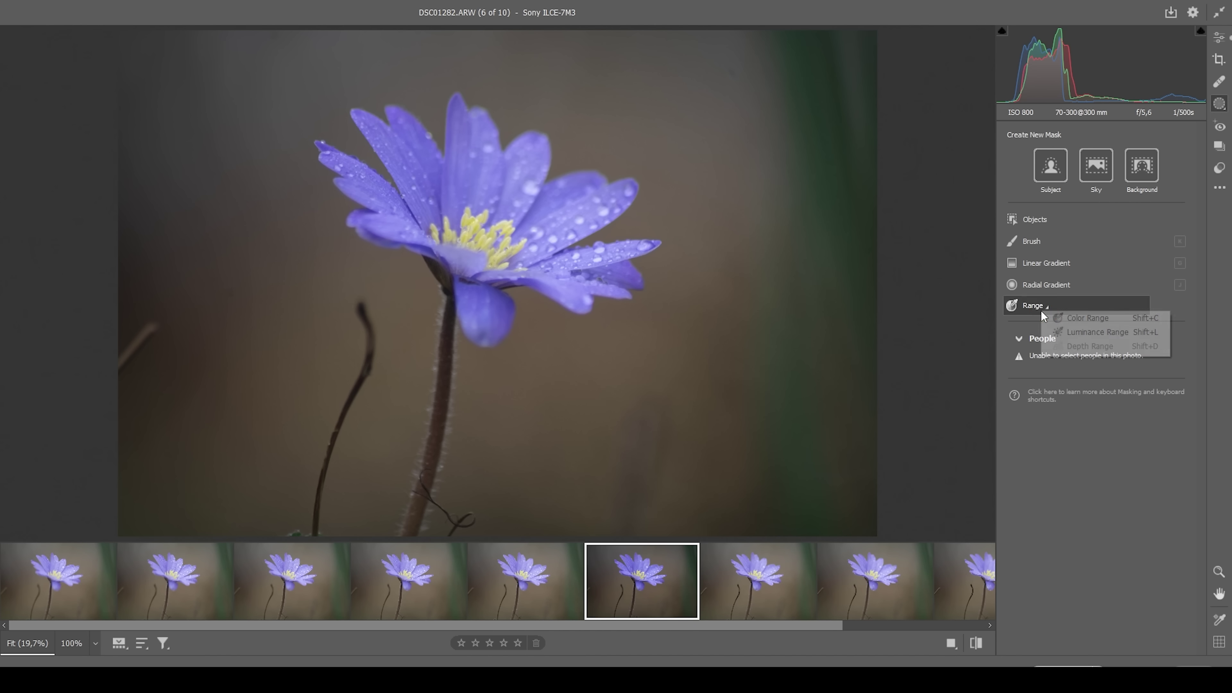
click(1070, 318)
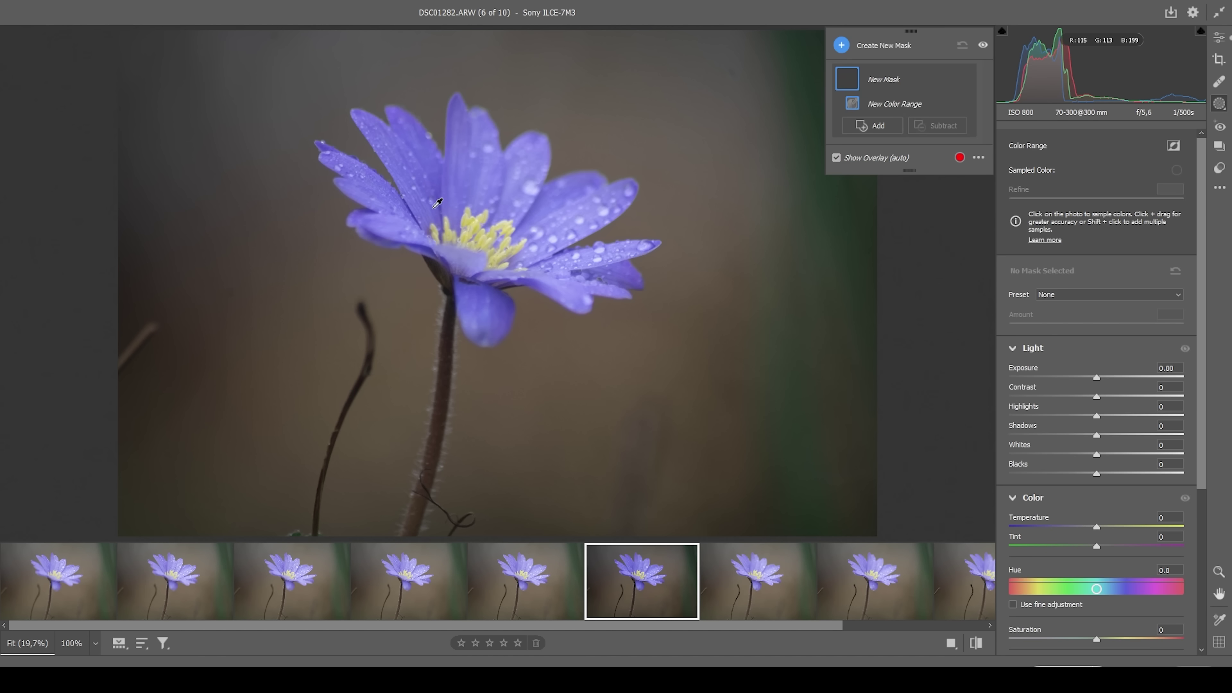
click(416, 167)
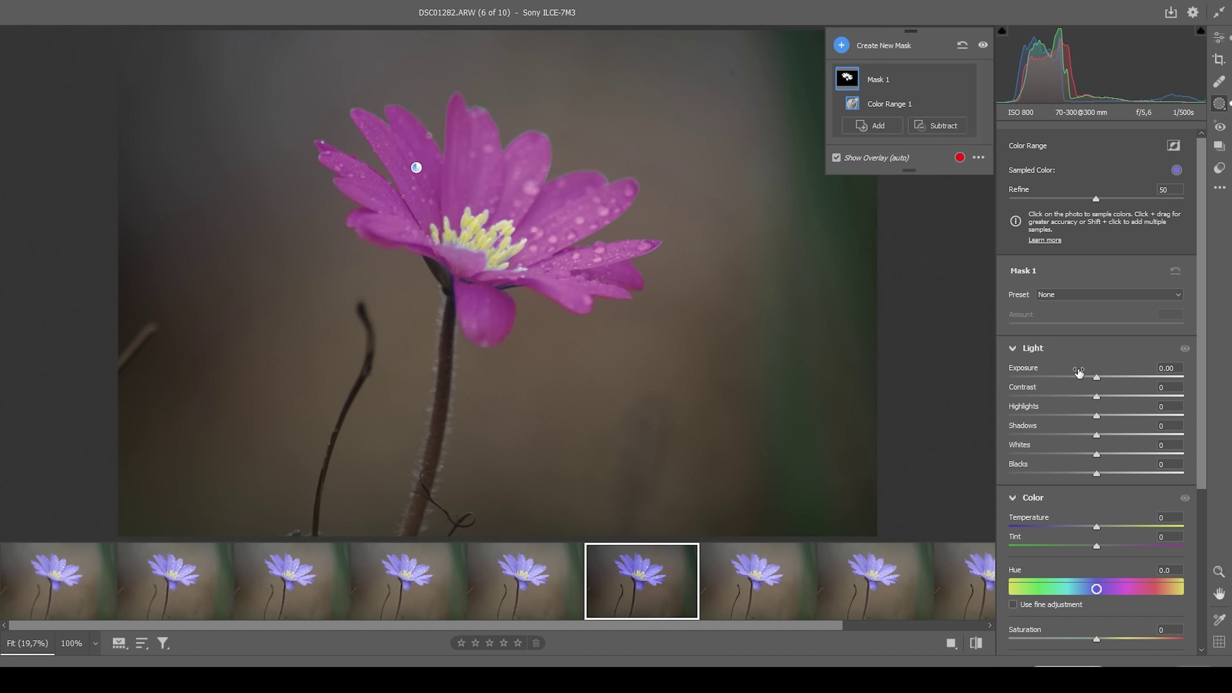
drag(1096, 381, 1090, 417)
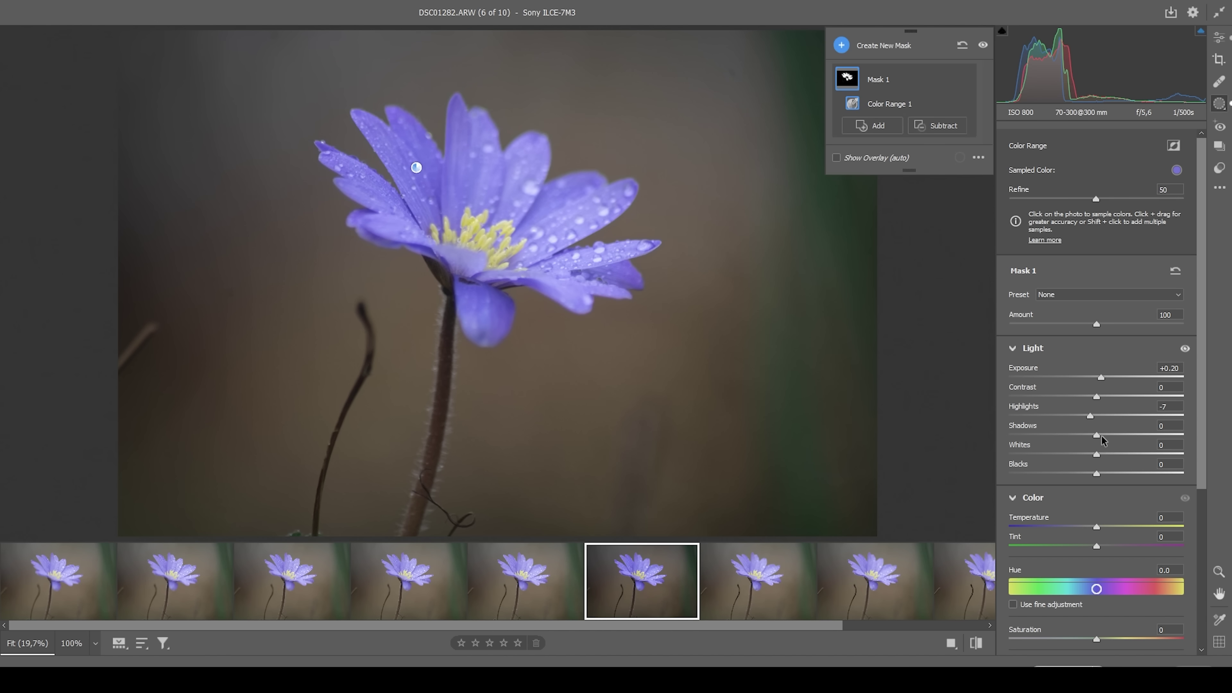
drag(1099, 435, 998, 431)
Tune the petal mask's Blacks, Whites +9, Temperature, Saturation -10 and Texture +7
drag(1098, 475, 1091, 473)
drag(1097, 454, 1101, 455)
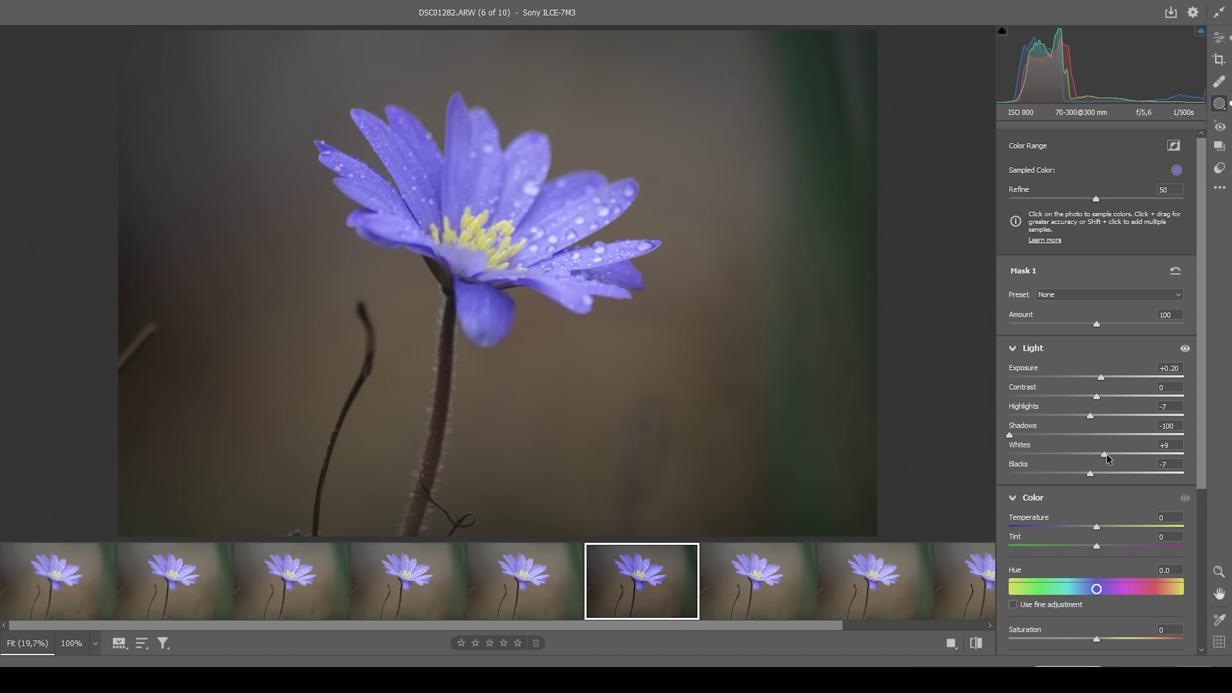
drag(1107, 454, 1108, 454)
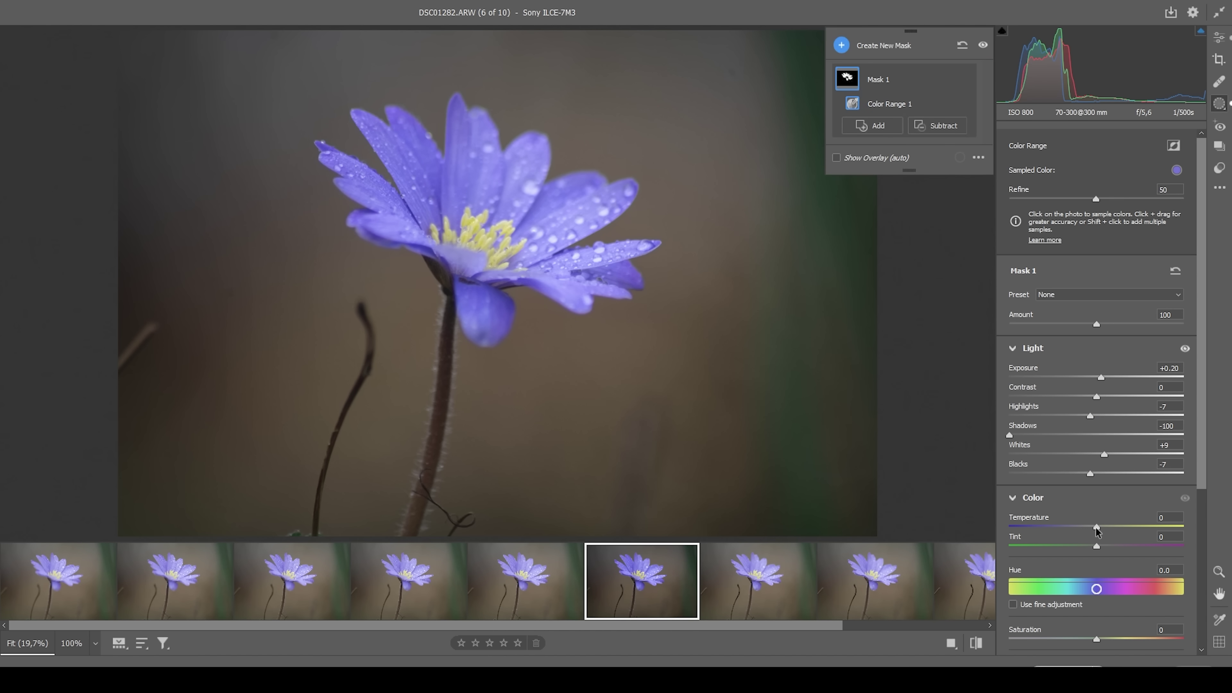
drag(1097, 531, 1094, 531)
drag(1098, 639, 1088, 638)
scroll(1145, 462, down, 5)
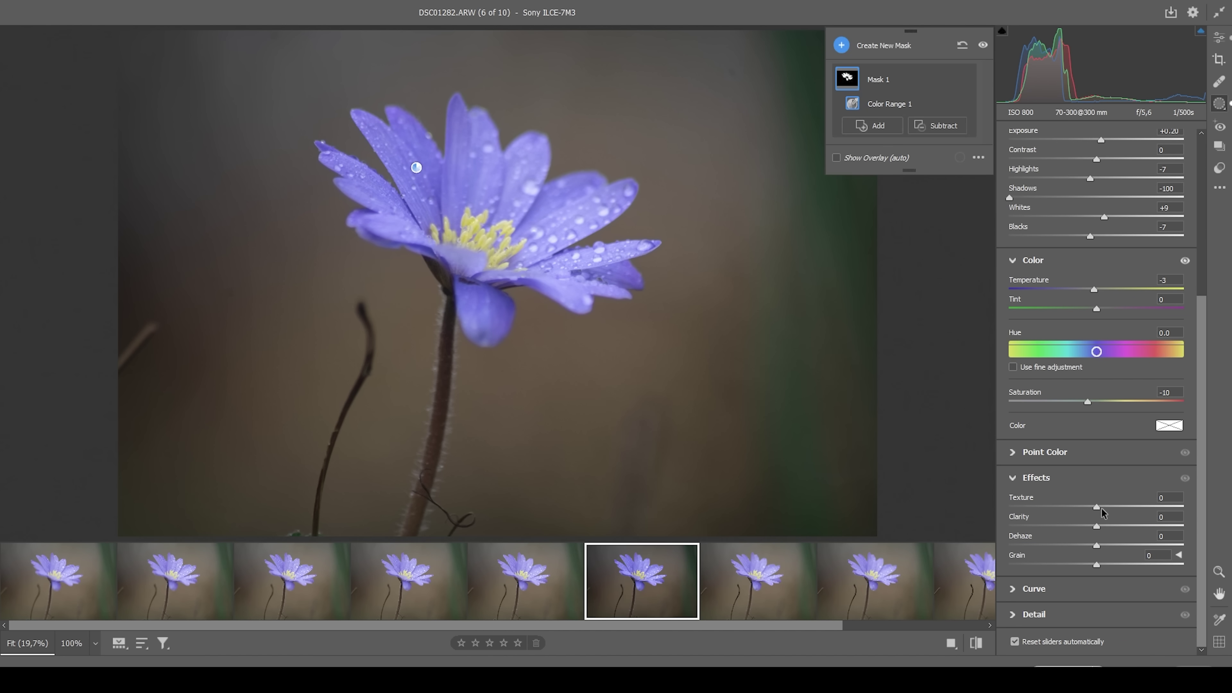
scroll(1101, 511, up, 2)
drag(1097, 591, 1101, 616)
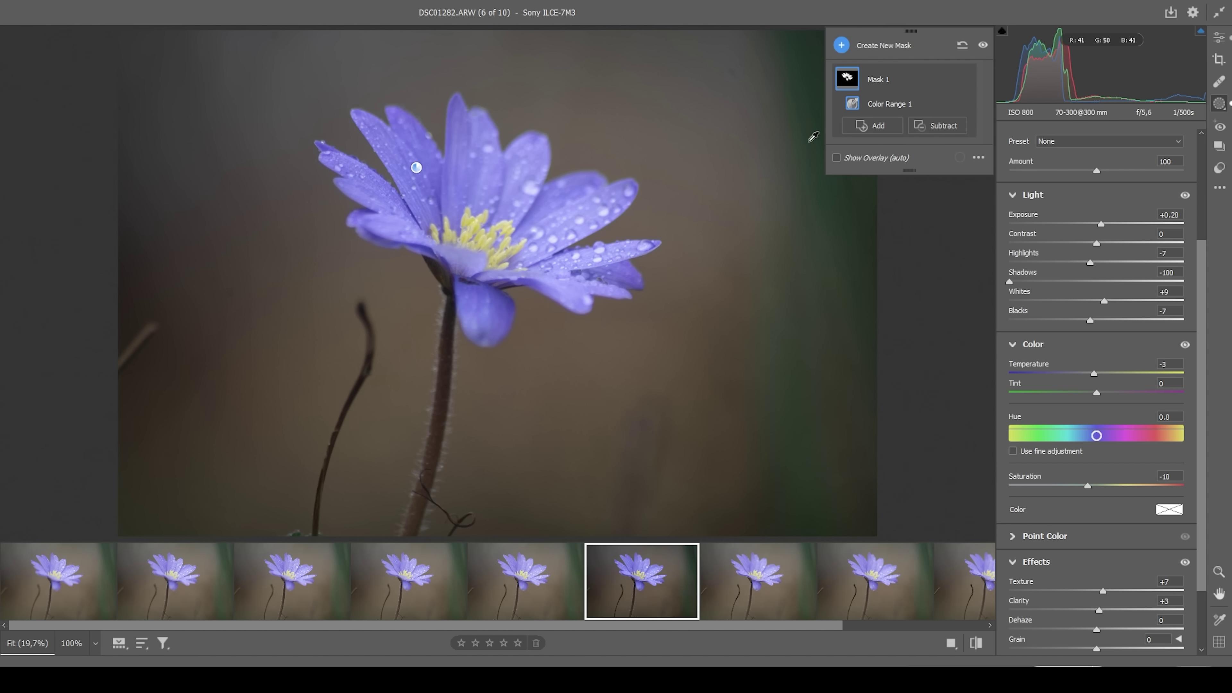
click(842, 43)
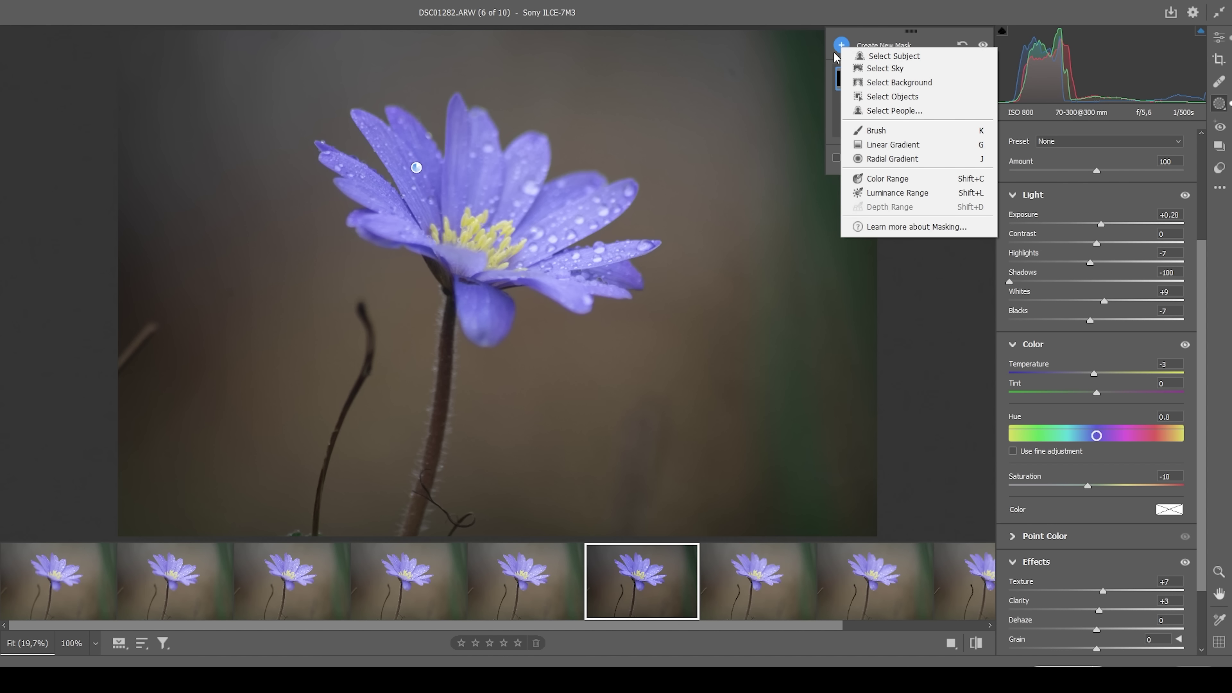
click(911, 58)
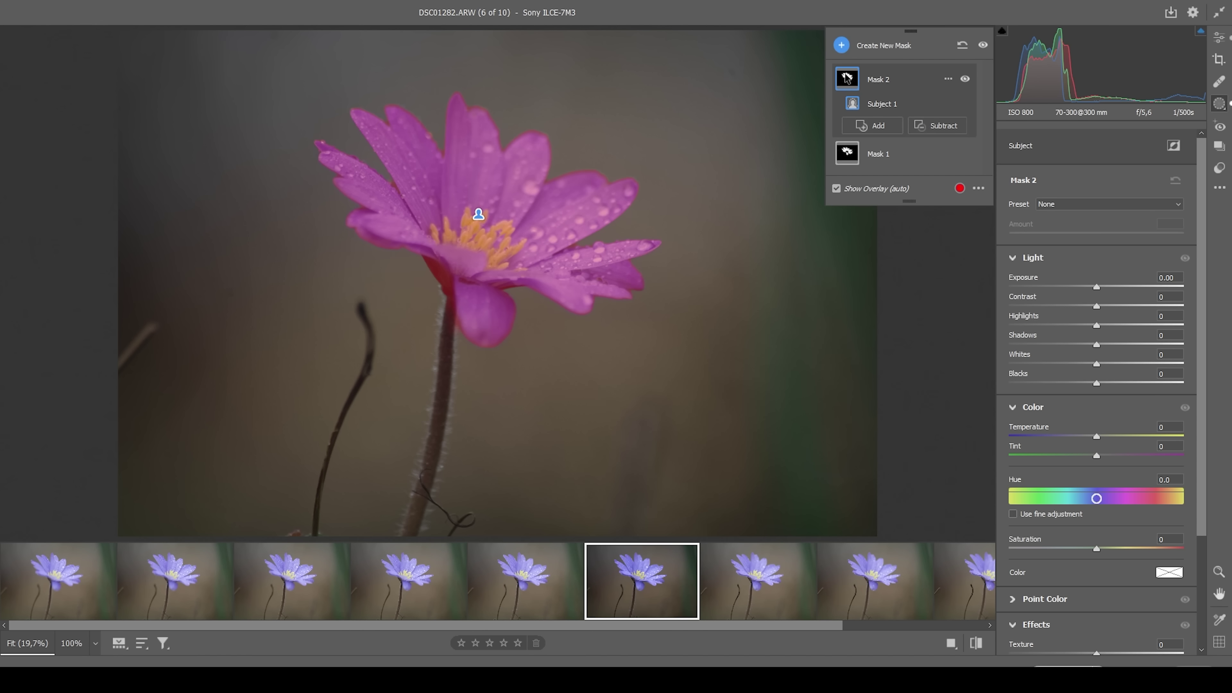
Invert the subject mask onto the background and set Contrast +31, Texture -18, Clarity -26
click(1175, 147)
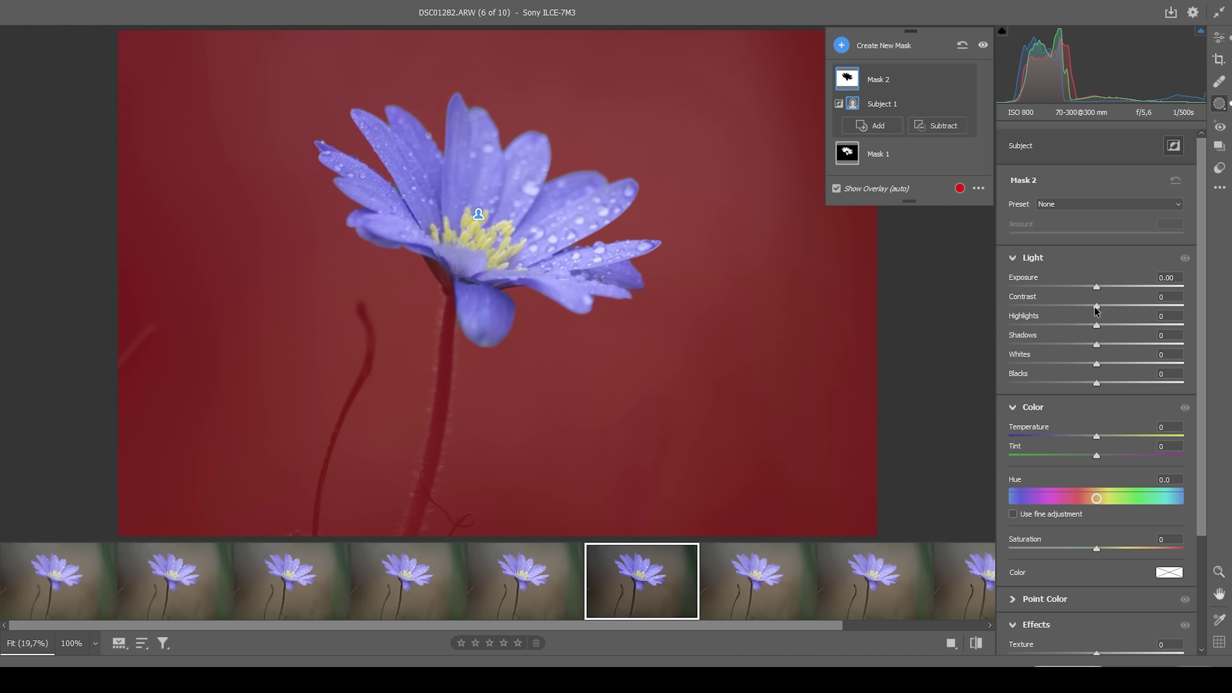
drag(1097, 306, 1122, 311)
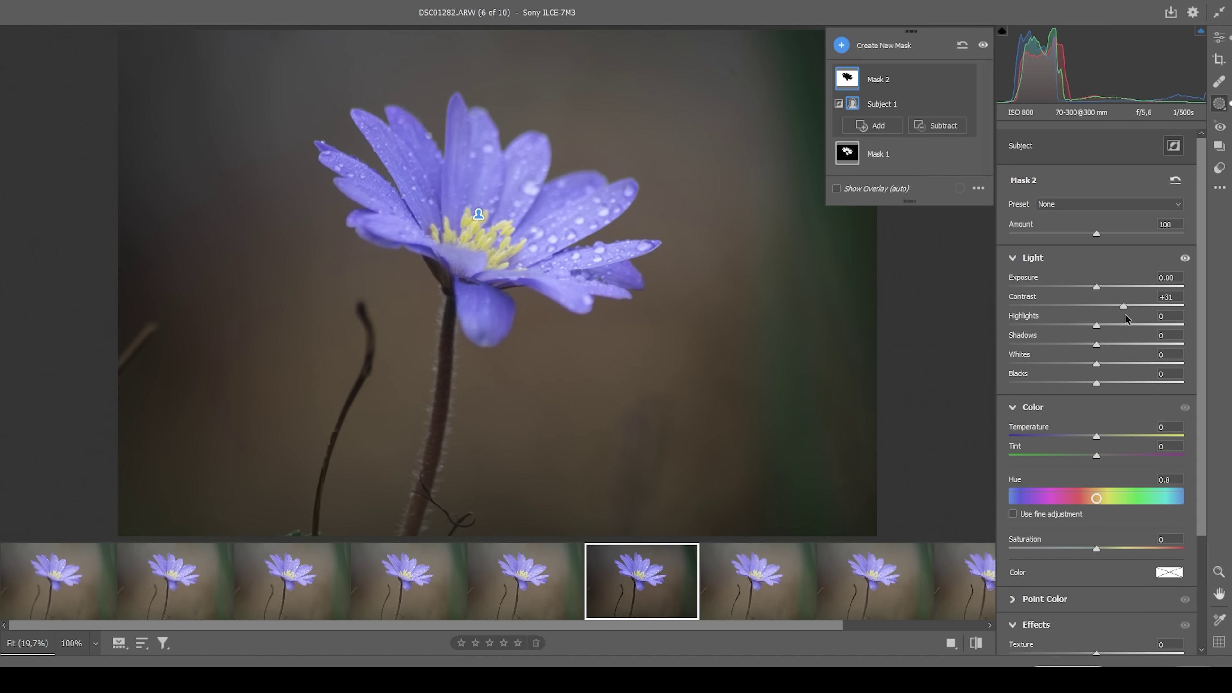
scroll(1095, 411, down, 3)
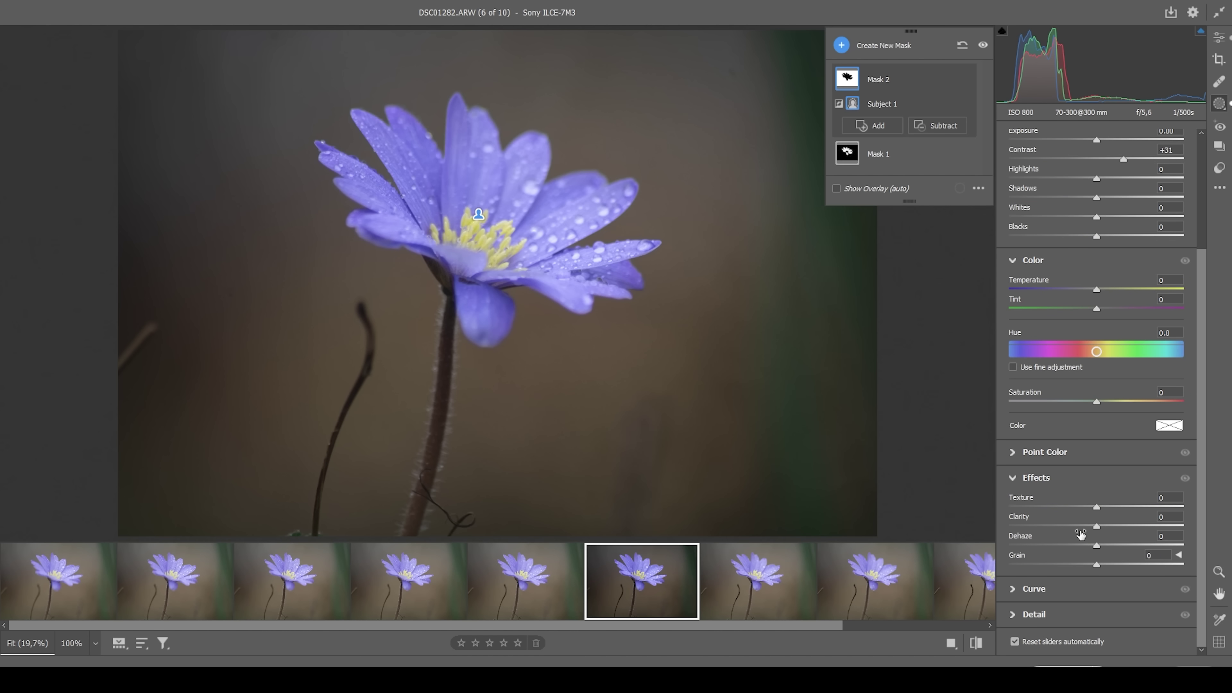
drag(1096, 508, 1074, 527)
click(842, 45)
Draw a linear gradient over the stem, subtract the flower subject, and set Exposure -0.60
click(889, 142)
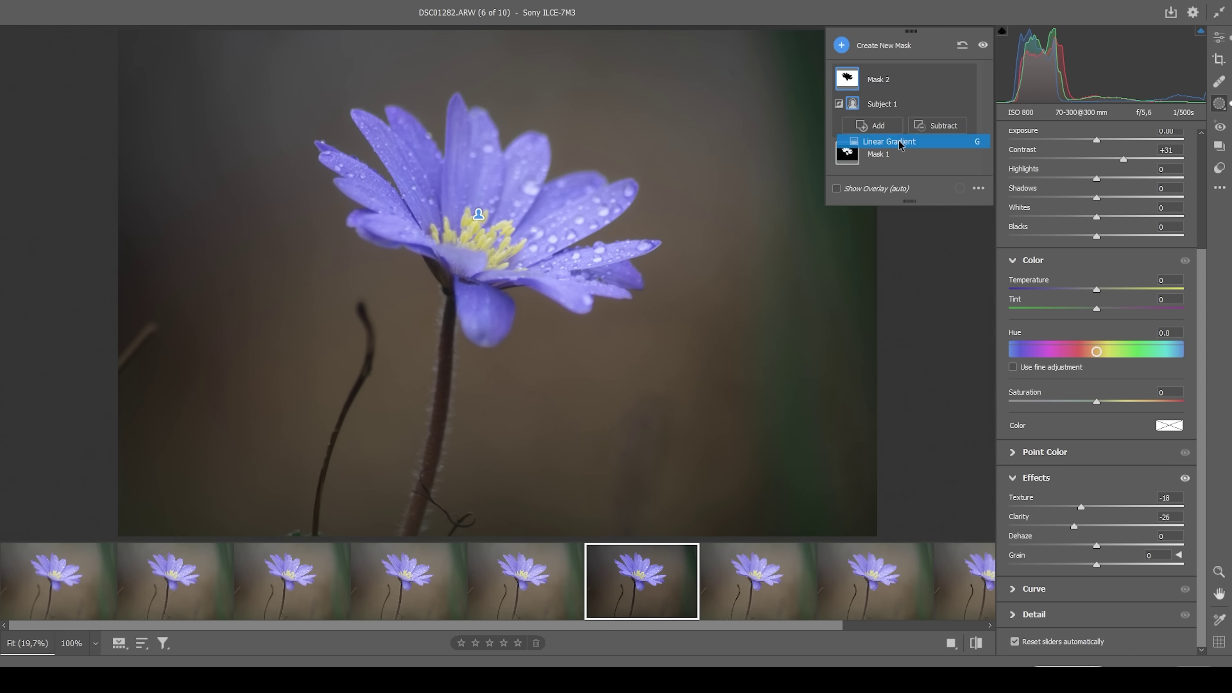
drag(398, 490, 446, 173)
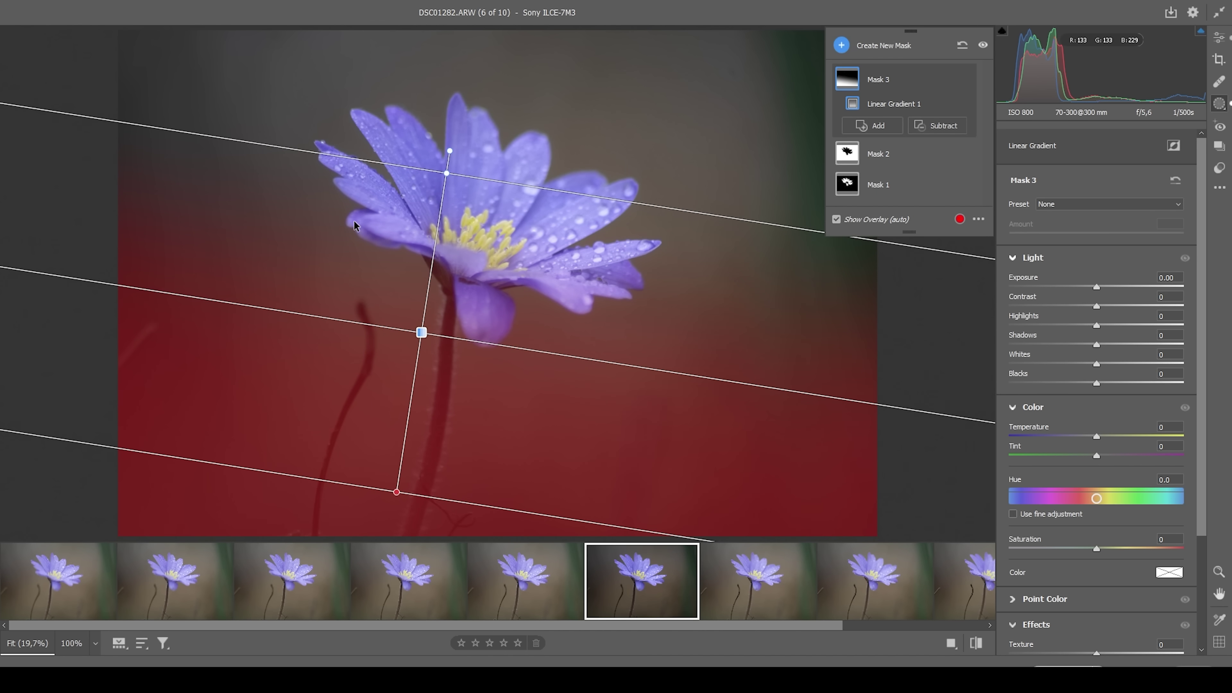
click(944, 127)
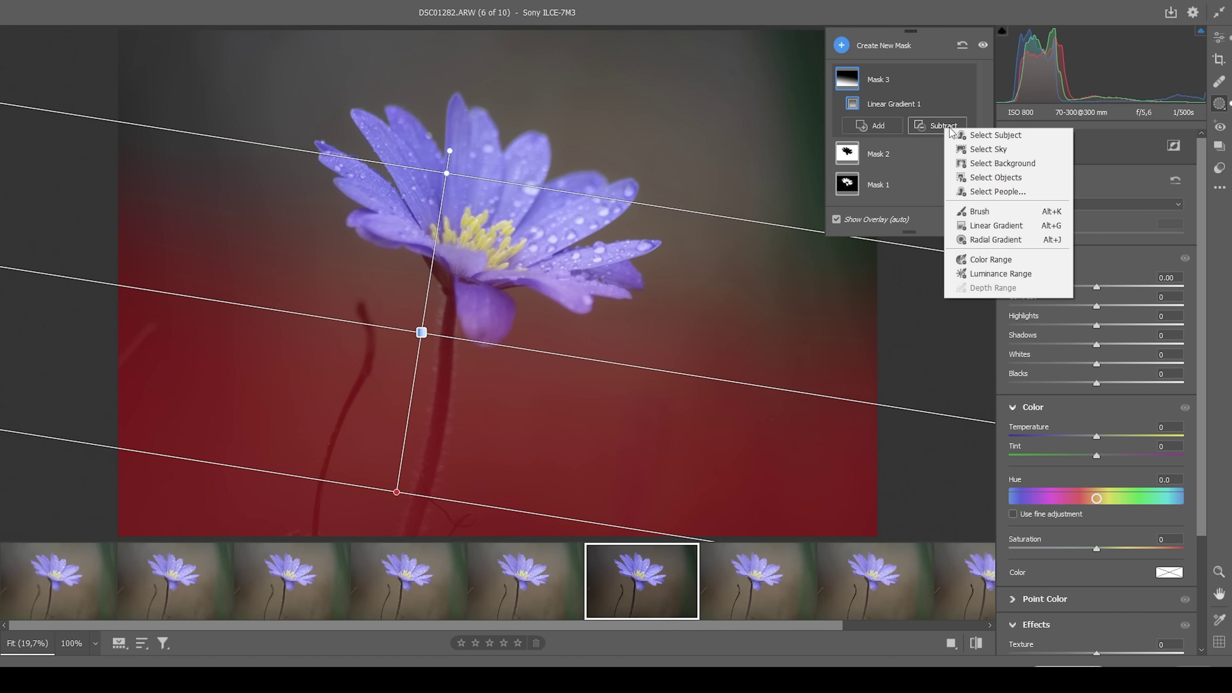
click(985, 137)
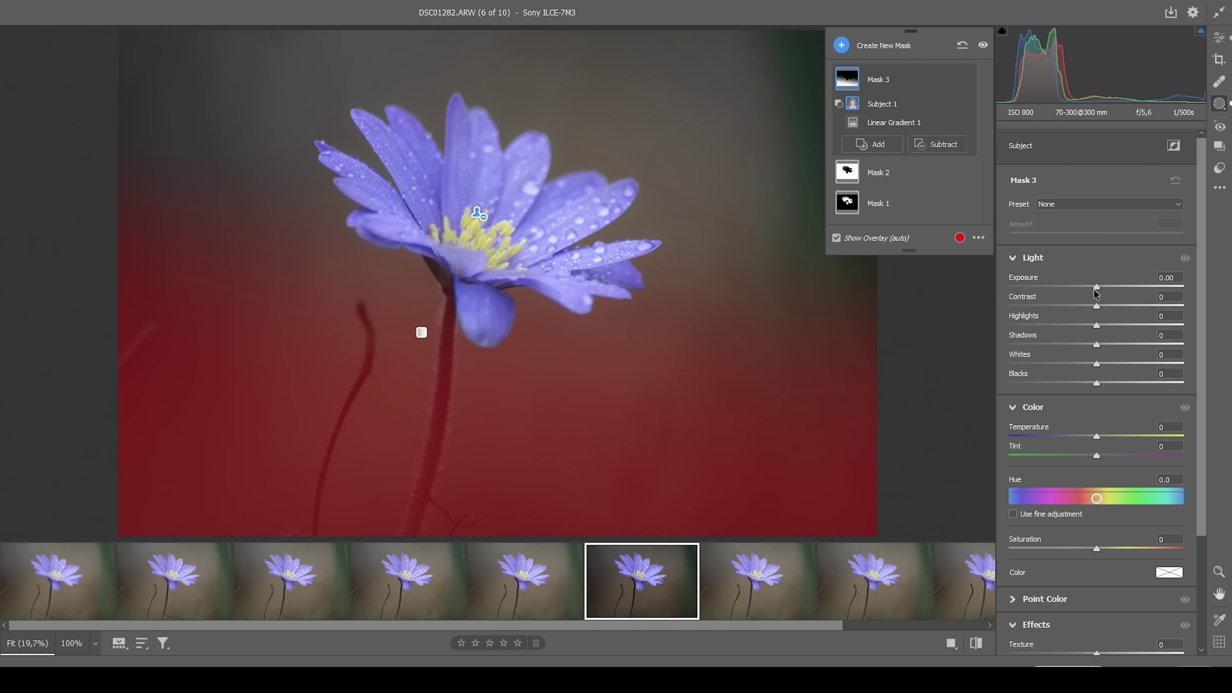
drag(1096, 291, 1084, 290)
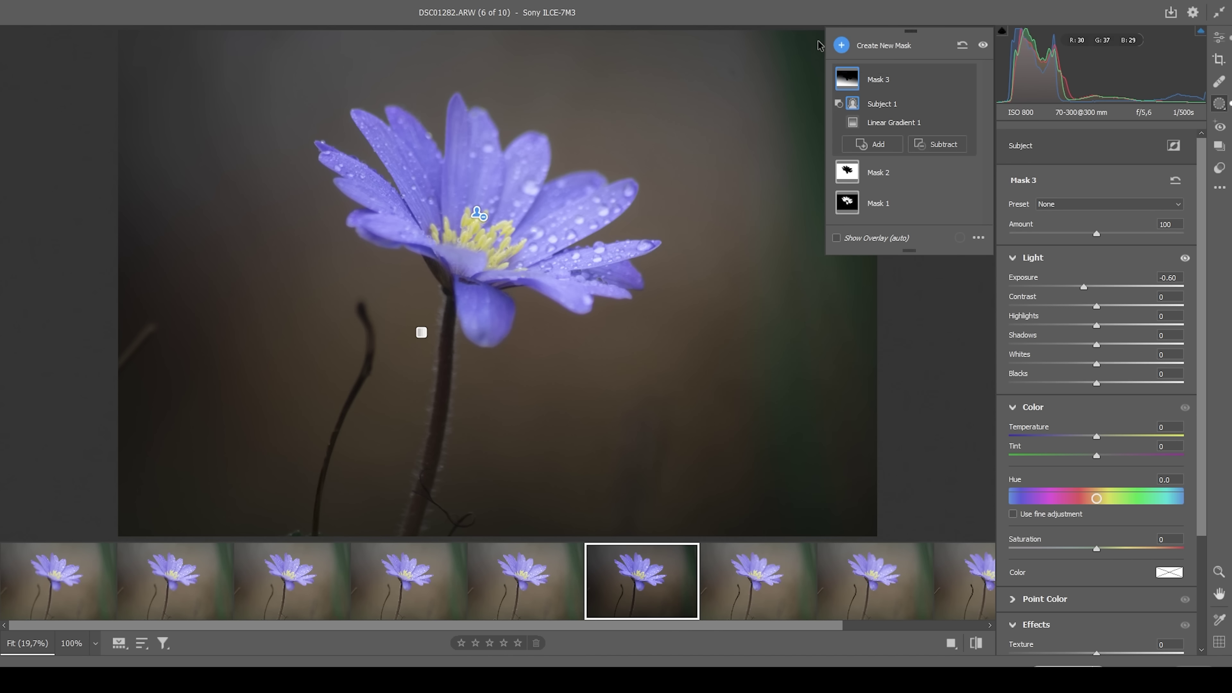
click(843, 45)
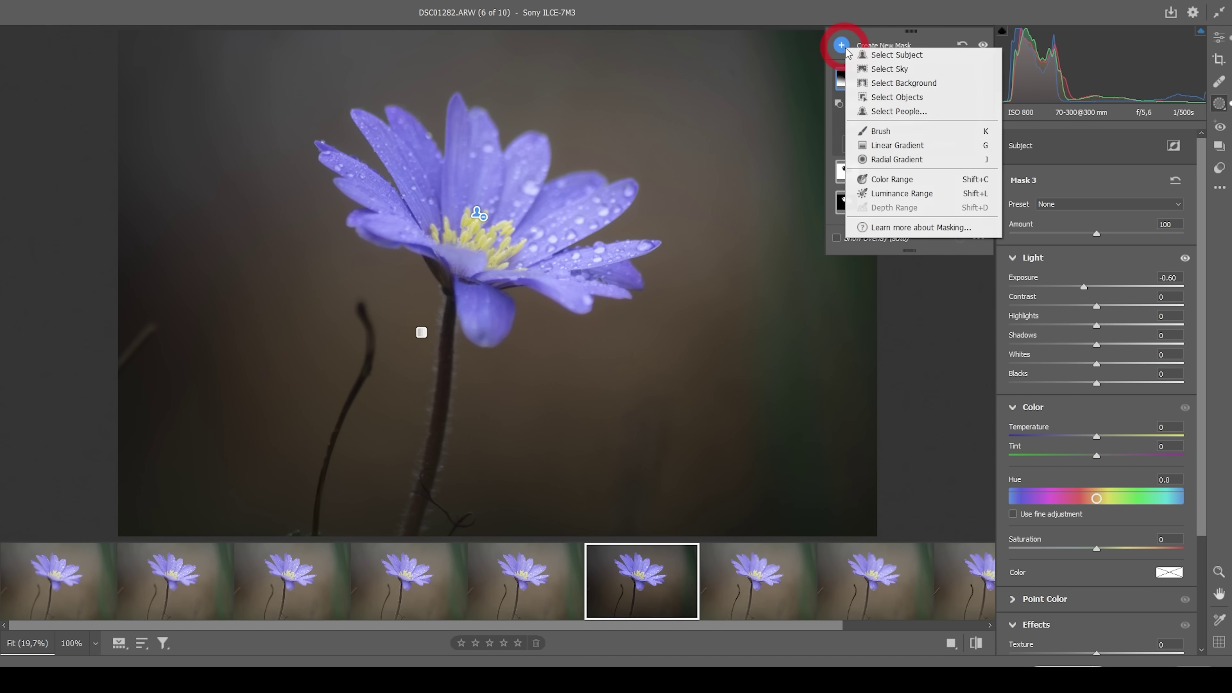
Draw and position a radial gradient over the flower, subtracting the flower subject from it
click(902, 168)
drag(609, 160, 790, 396)
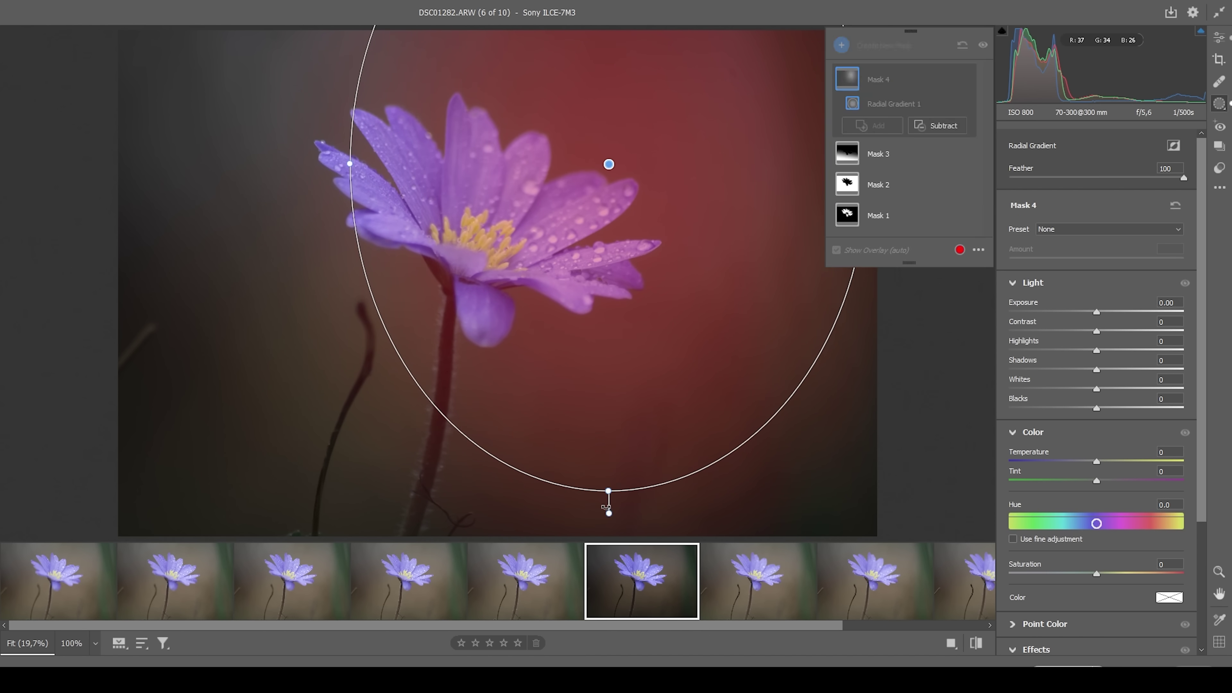
drag(608, 505, 474, 488)
drag(570, 422, 627, 206)
drag(658, 120, 633, 157)
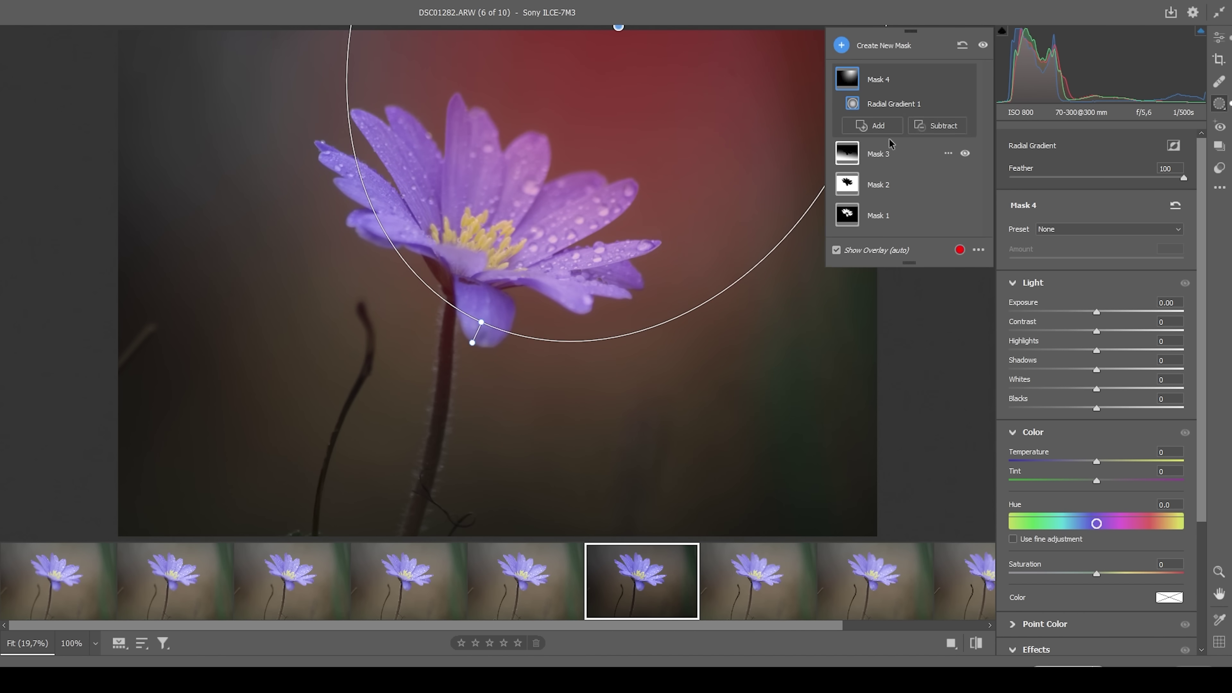
click(936, 126)
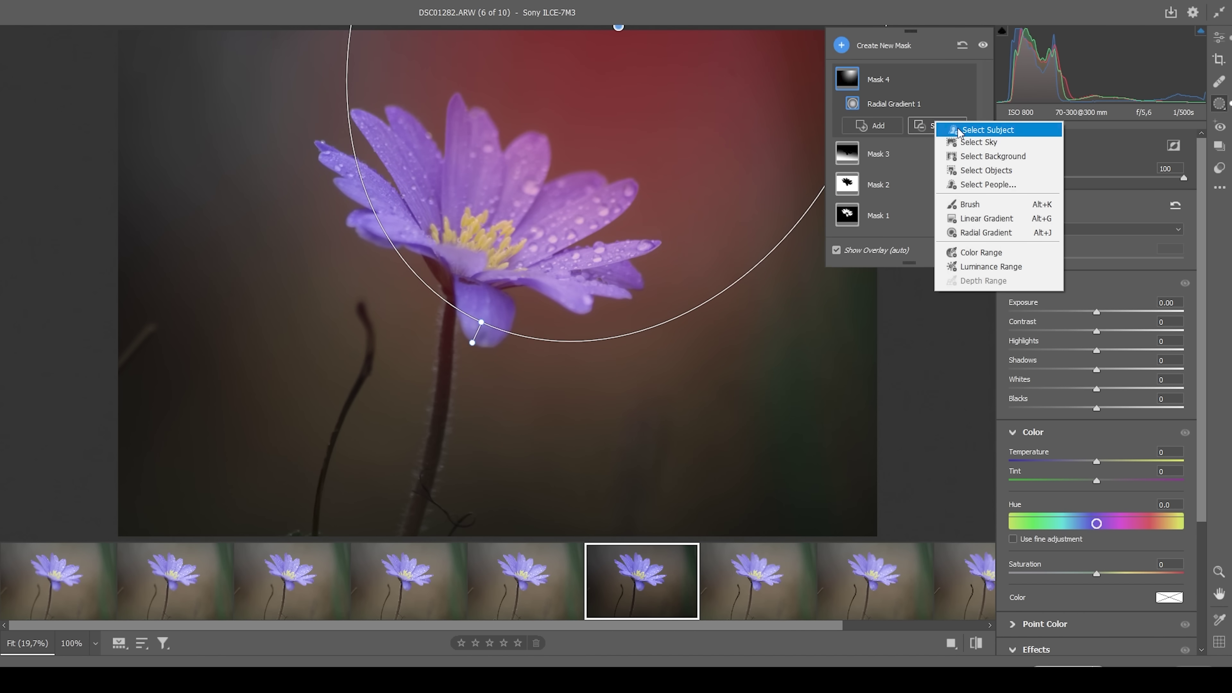
click(941, 128)
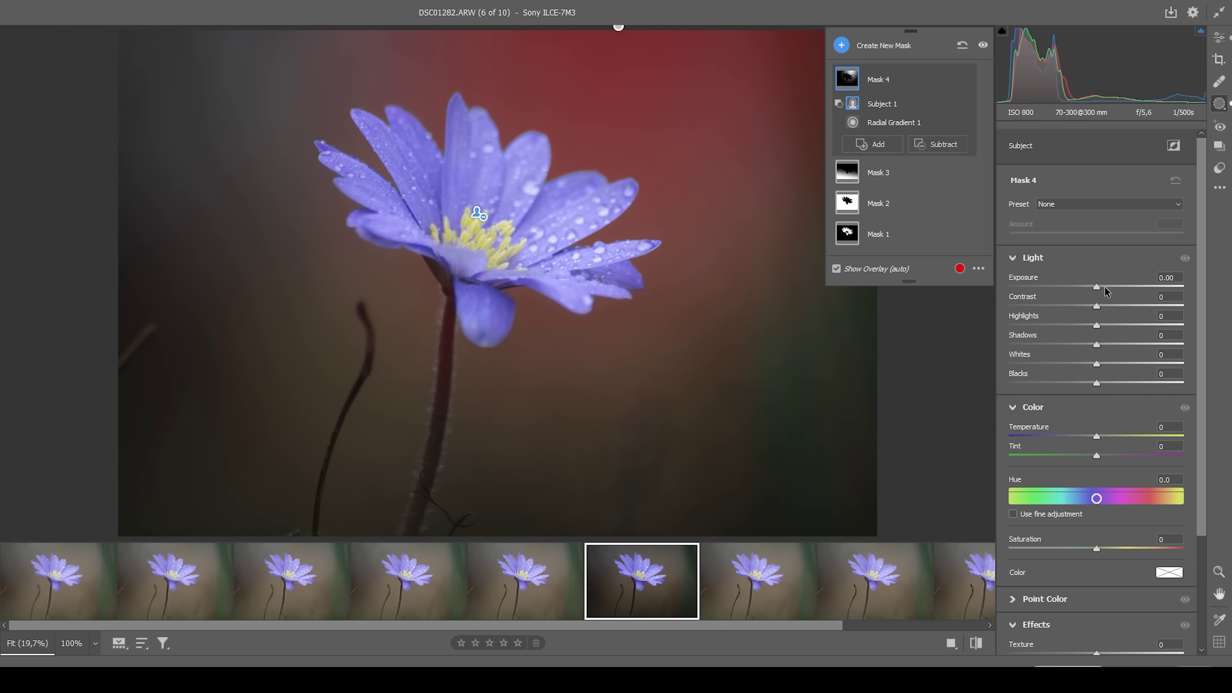
Set the radial mask to Exposure +0.75, Whites +35 and Blacks +71, comparing before and after
drag(1097, 287, 1113, 290)
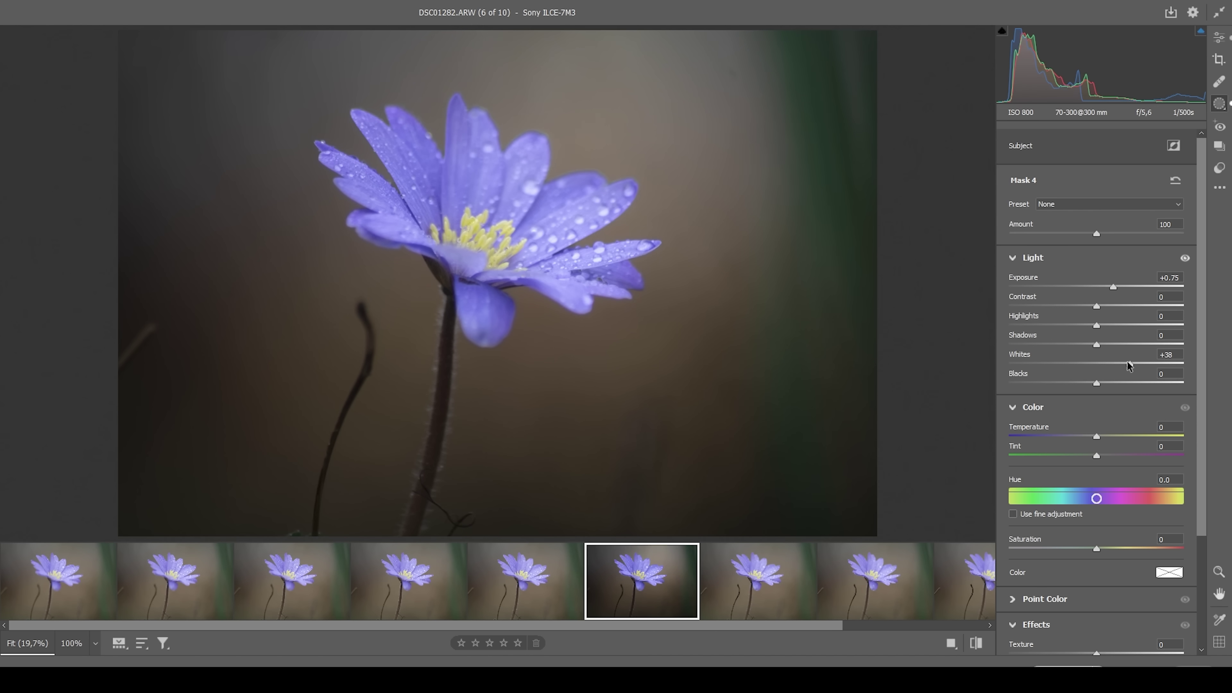
drag(1128, 363, 1159, 386)
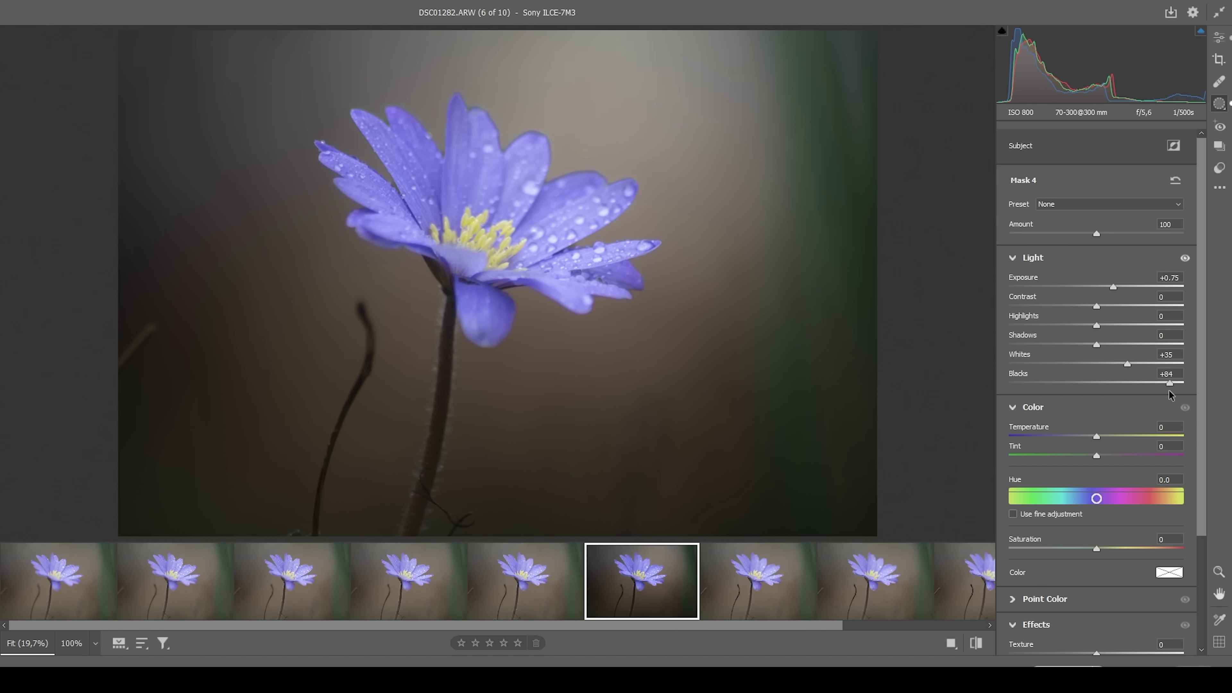
mouse_move(951, 206)
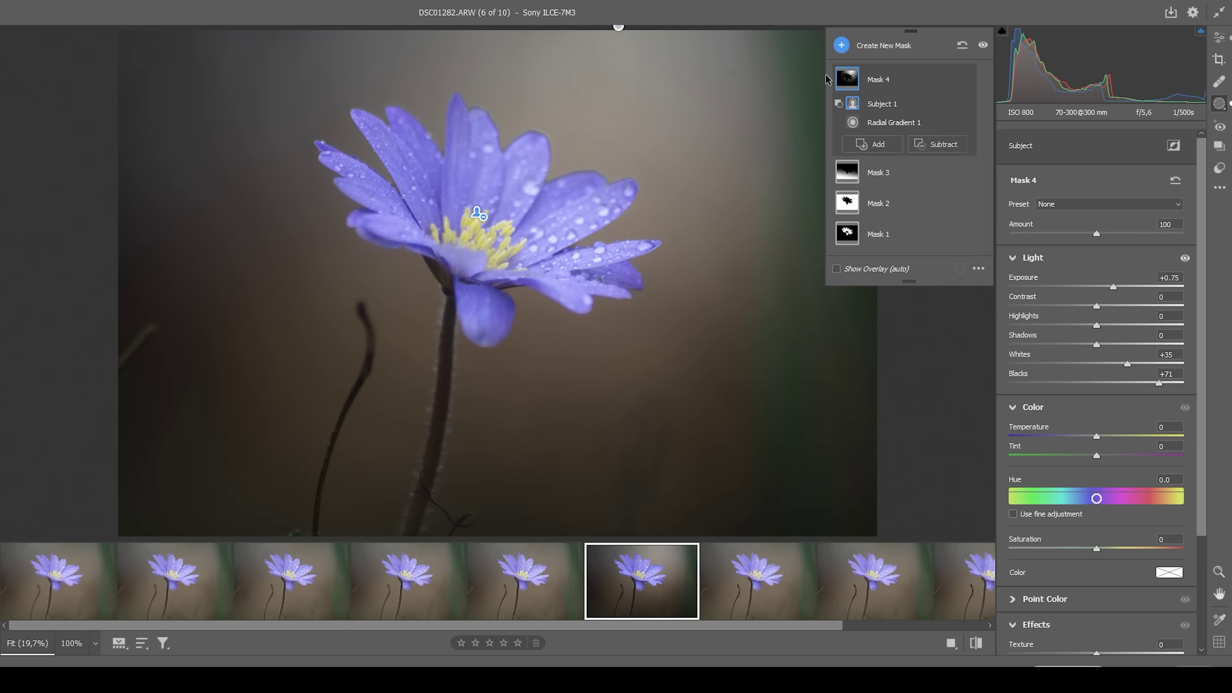
click(984, 46)
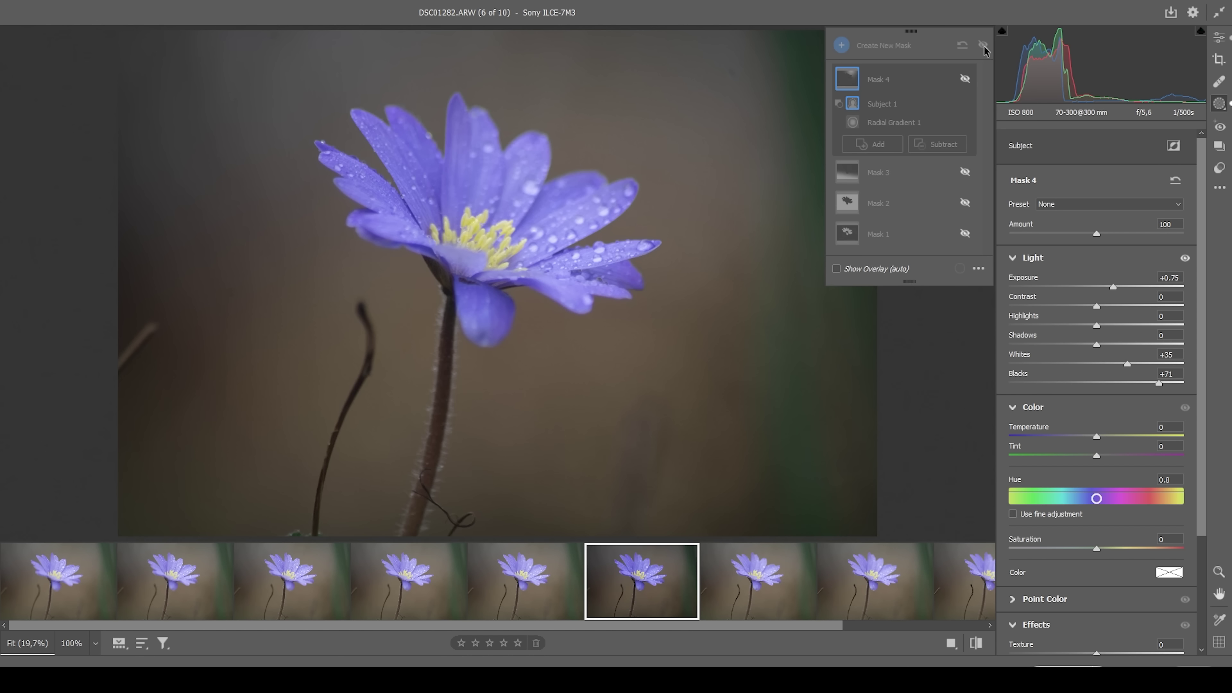
click(983, 46)
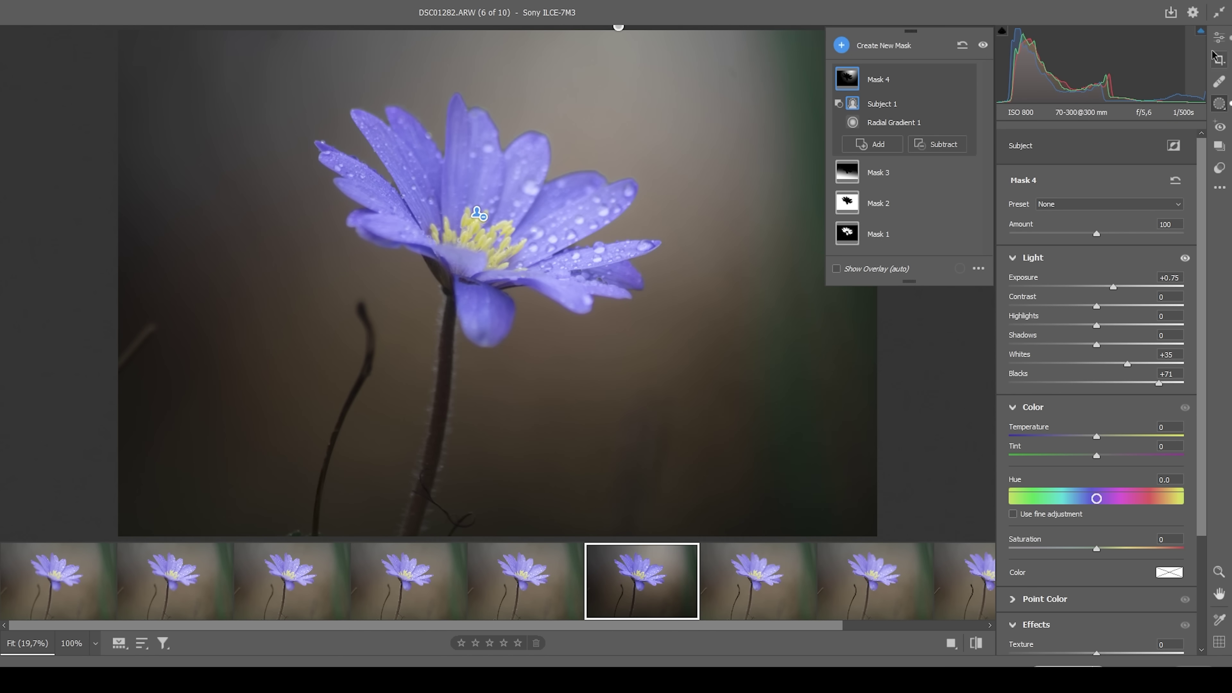
click(1221, 42)
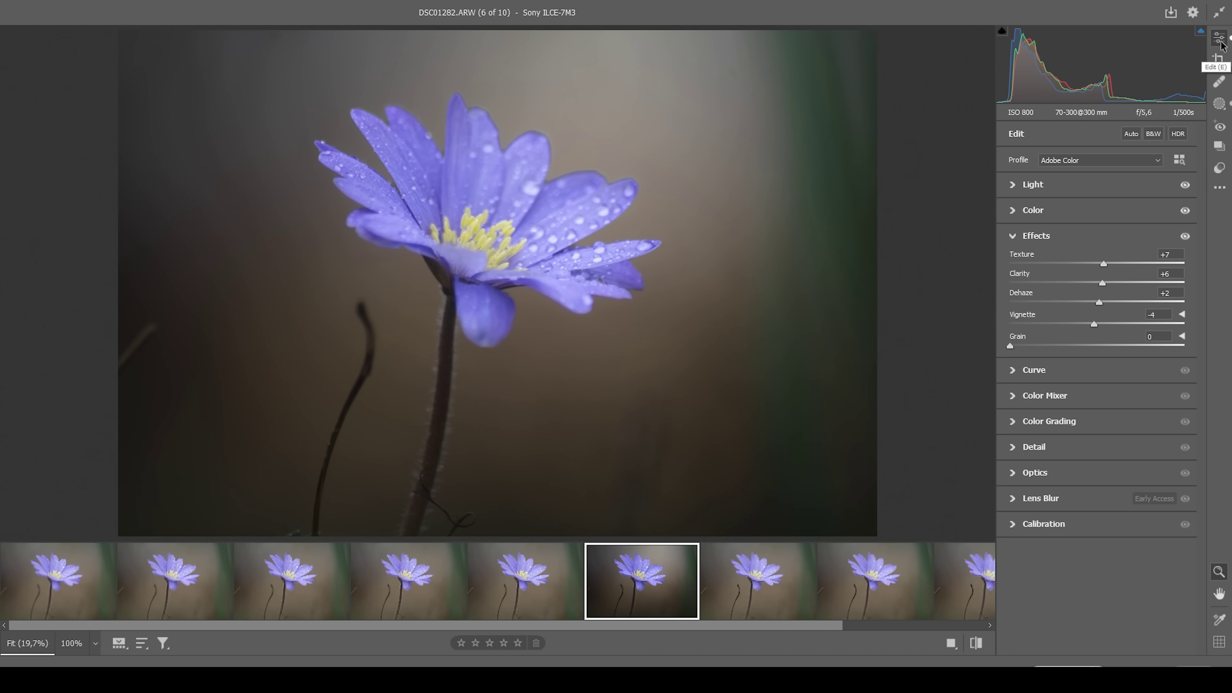
In the Color Mixer, shift the hues of Reds to -15, Oranges to -61 and Yellows to -35
click(1046, 395)
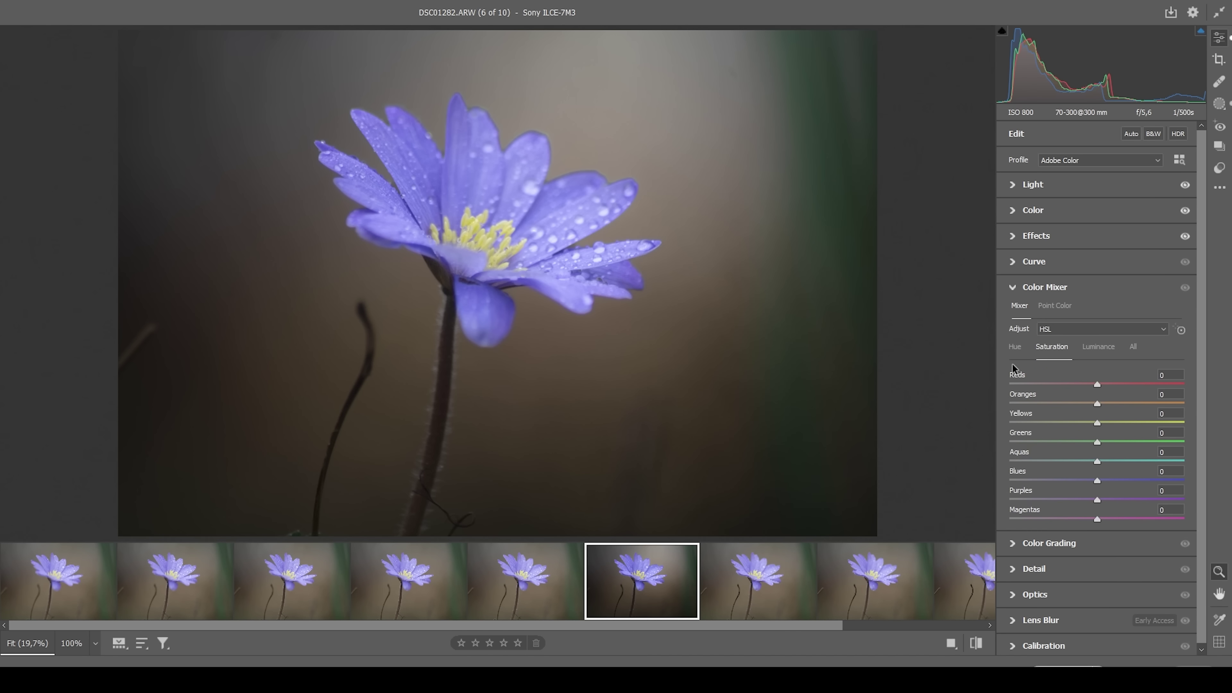
click(1014, 348)
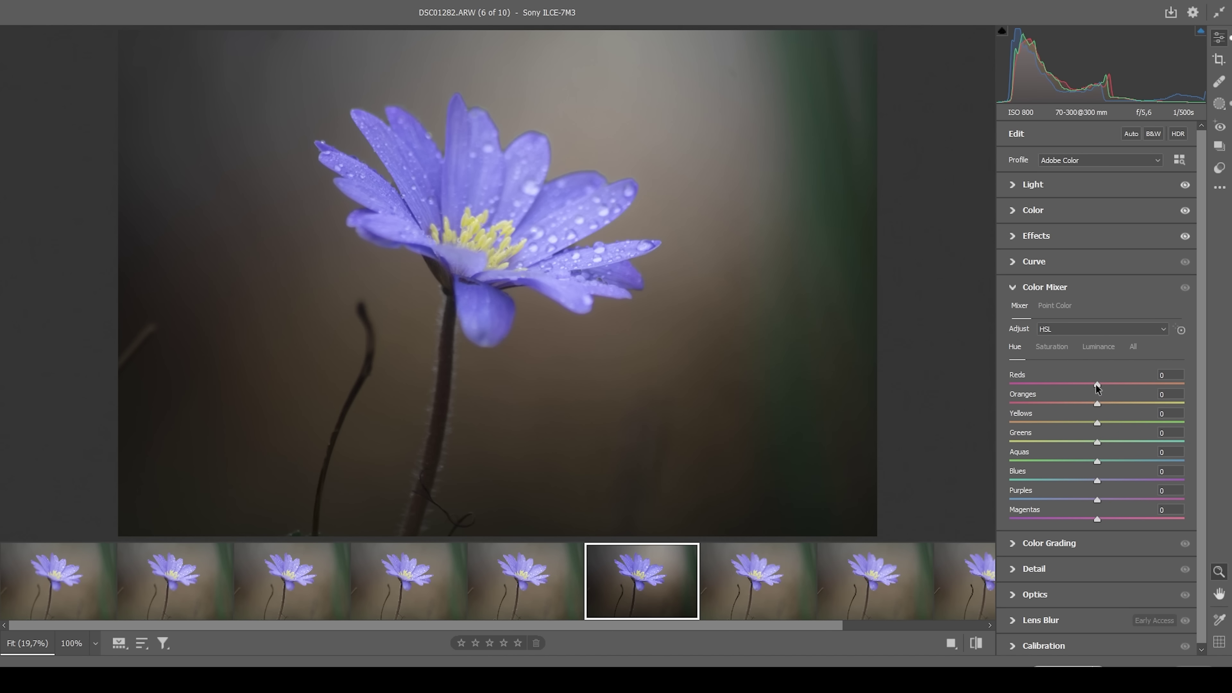
drag(1096, 384, 1077, 423)
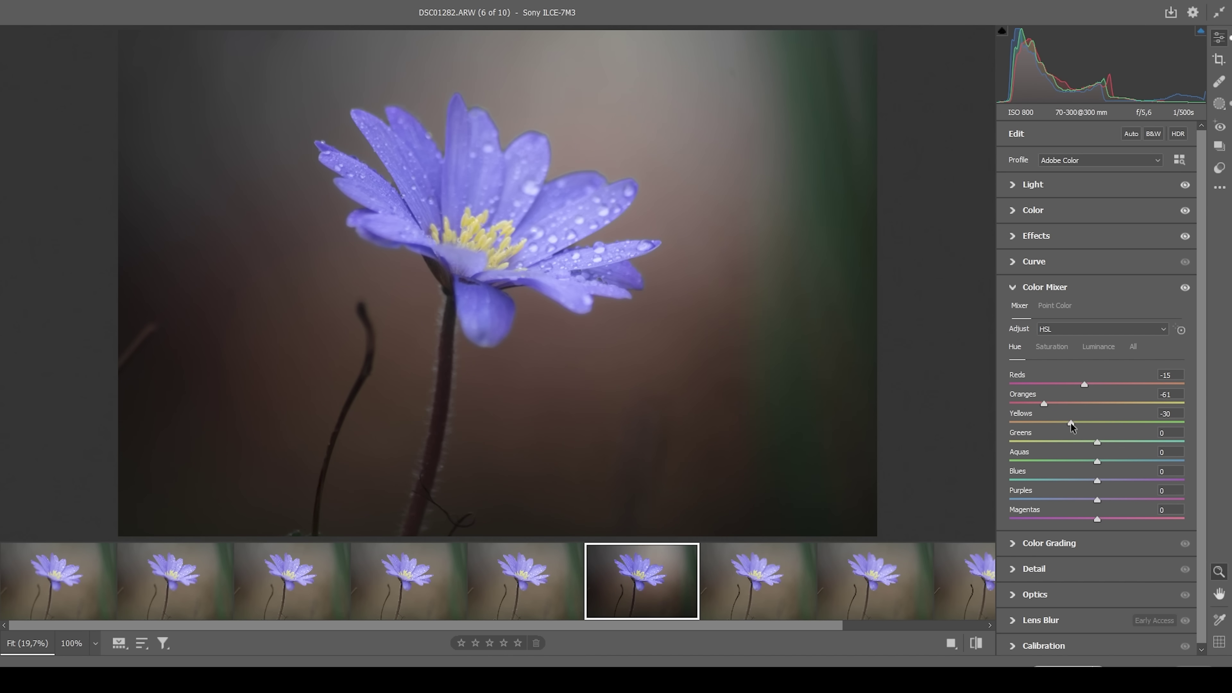
drag(1072, 423, 1068, 423)
Boost saturation of Reds, Oranges +40, Yellows +35, Greens and Aquas
click(1054, 347)
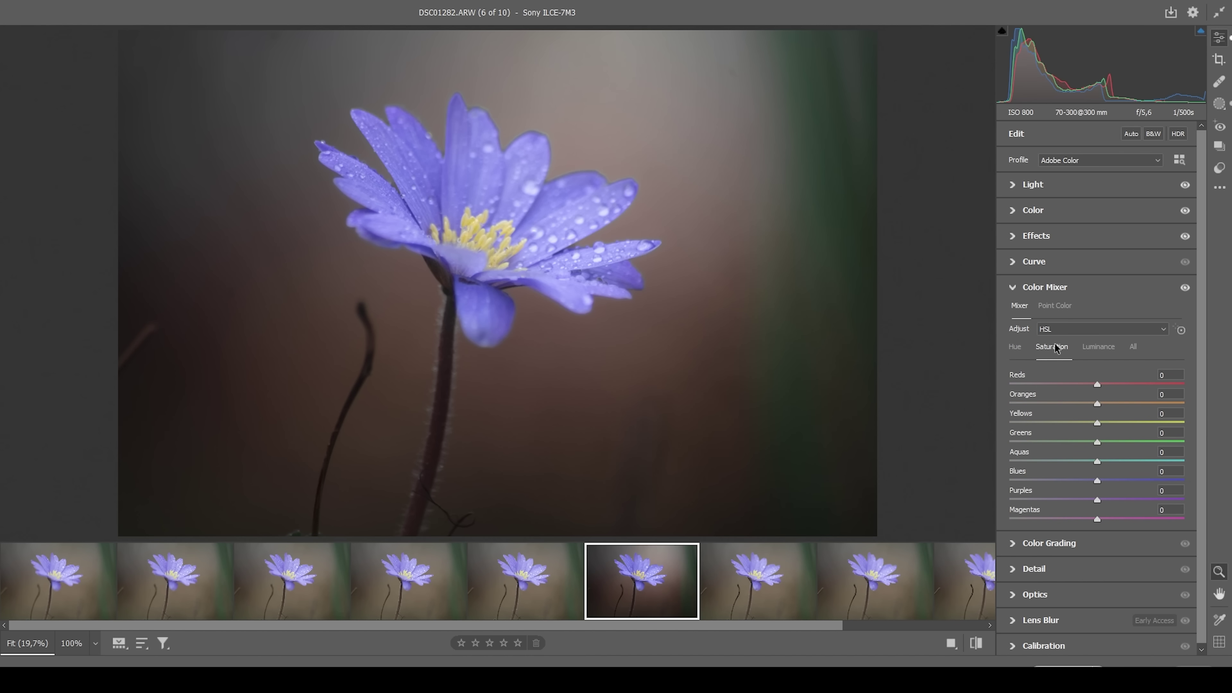
drag(1098, 385, 1128, 423)
drag(1098, 442, 1107, 442)
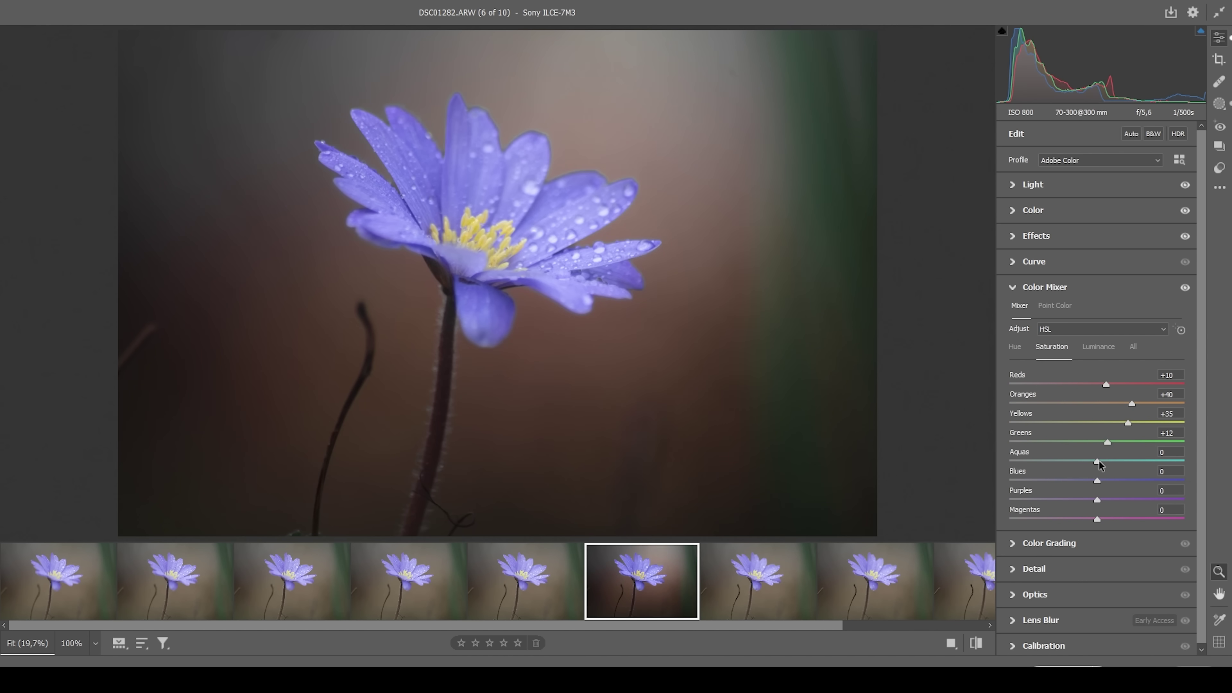
drag(1098, 462, 1106, 460)
Tint the shadows blue in Color Grading with hue 225 and saturation 13
click(1041, 289)
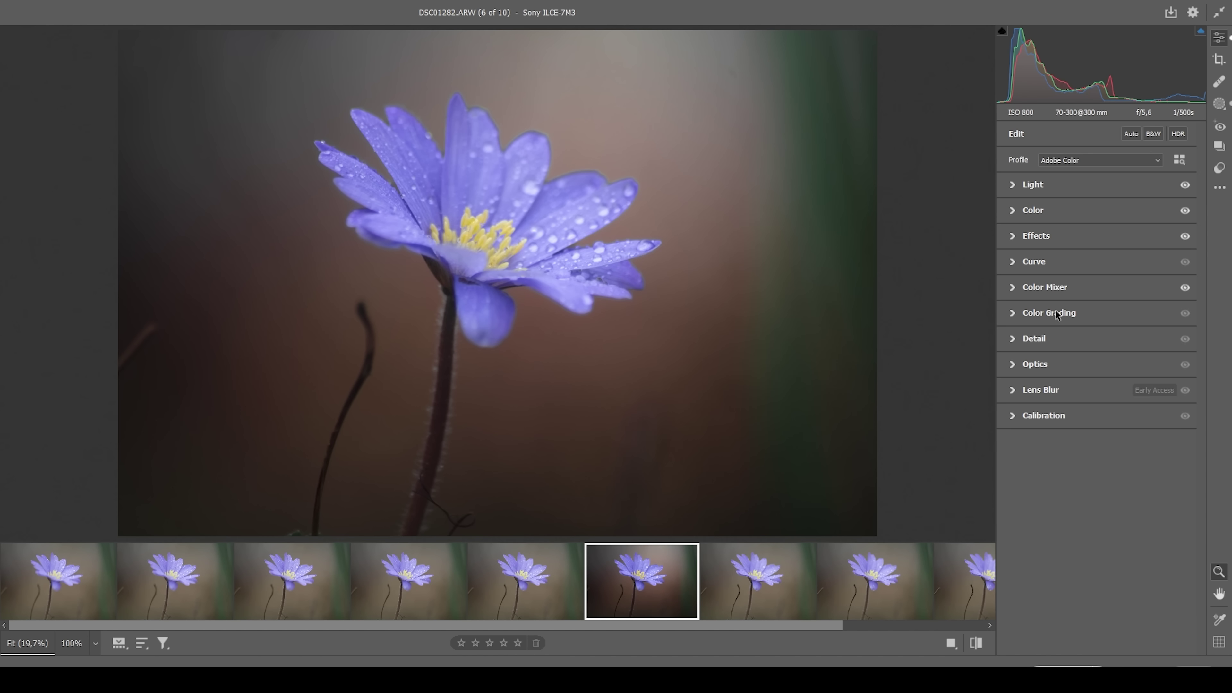
click(1011, 313)
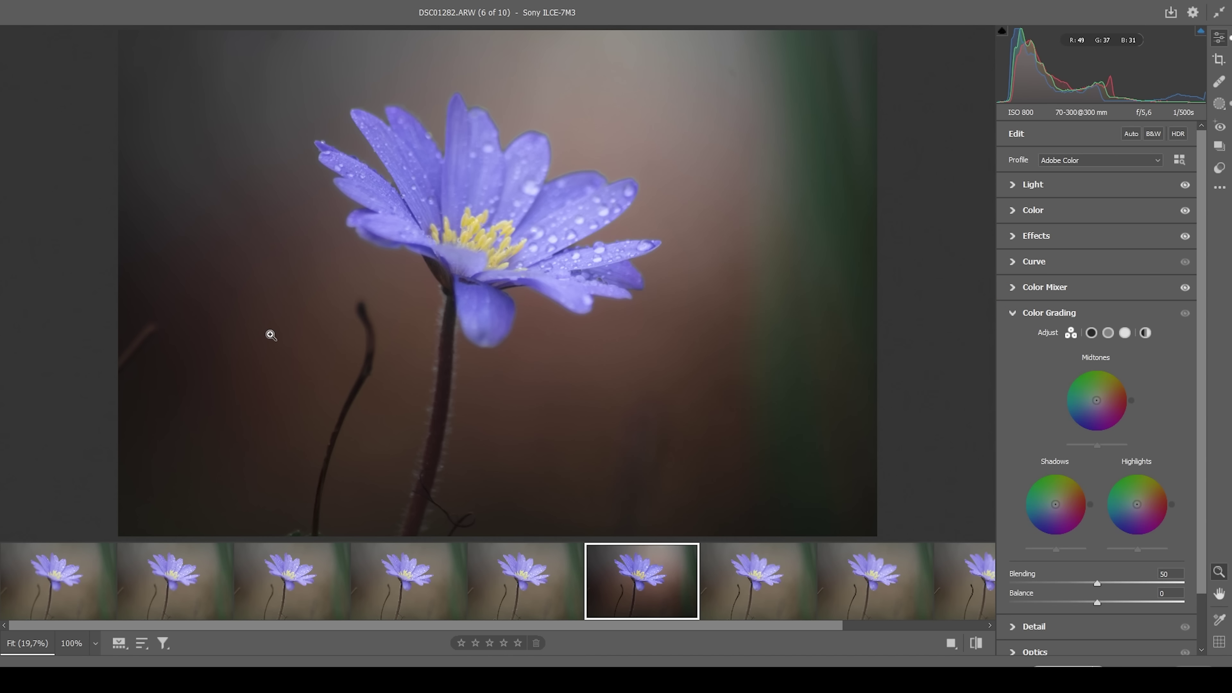
click(1092, 333)
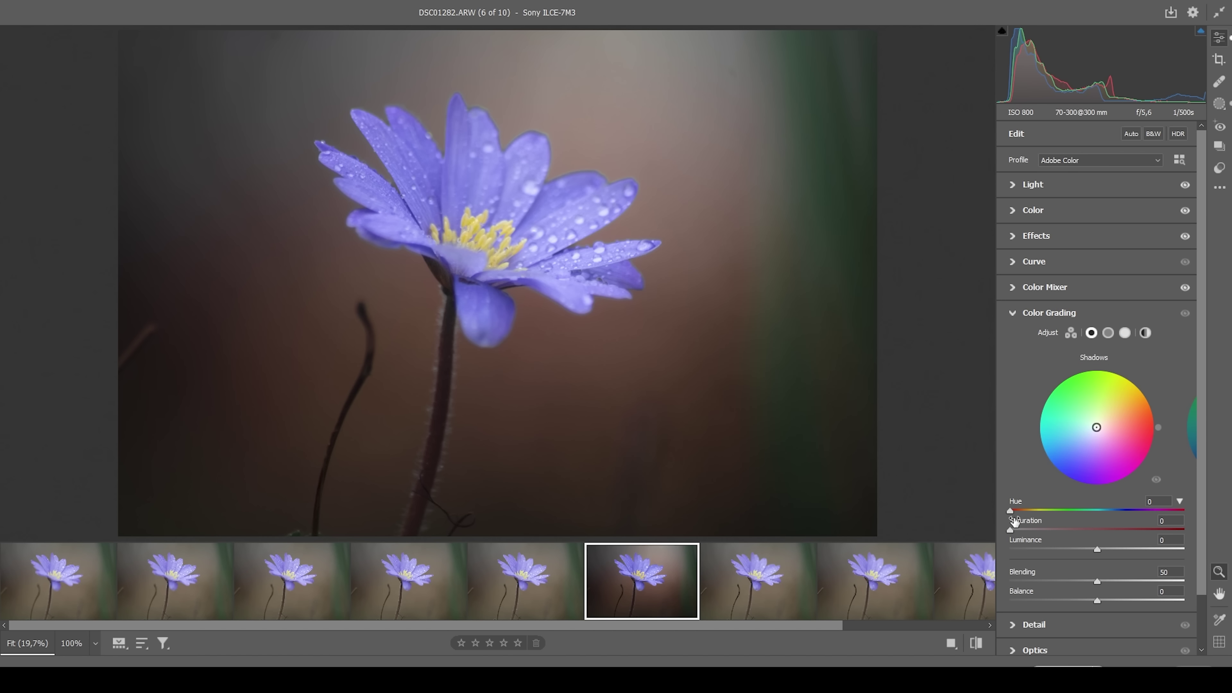
drag(1013, 512, 1120, 520)
drag(1013, 532, 1028, 534)
drag(1028, 535, 1033, 533)
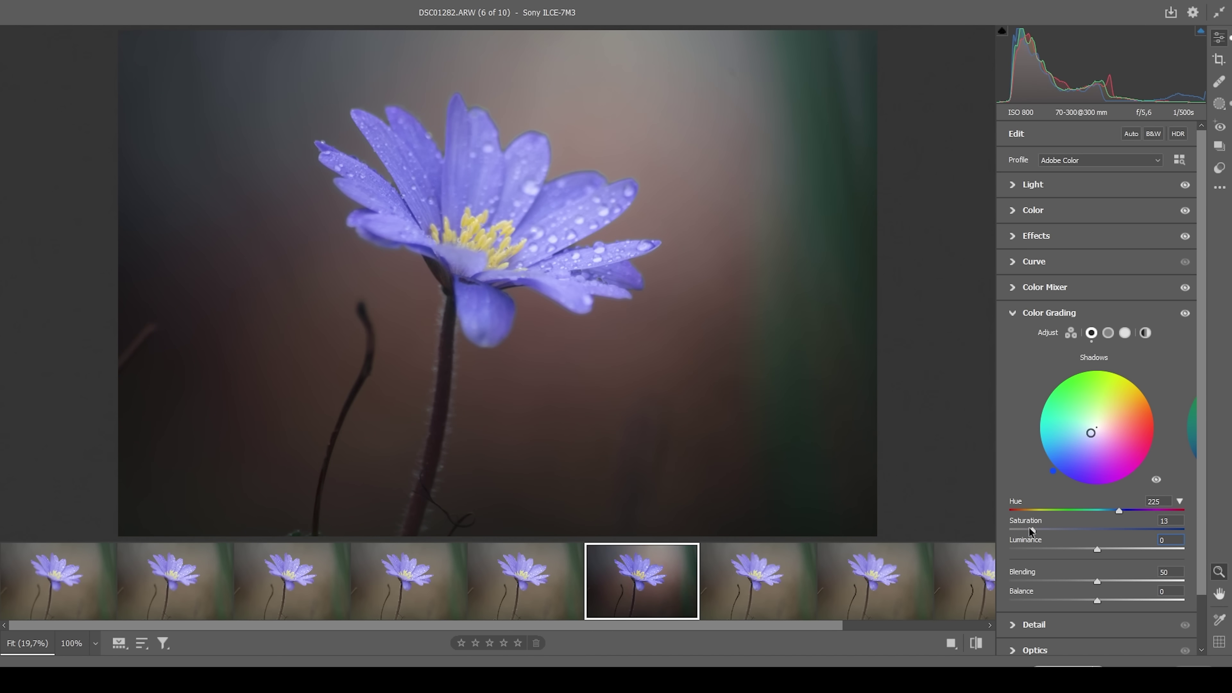
Warm the midtones with hue 23 and saturation 19
click(1108, 333)
drag(1018, 511, 1020, 511)
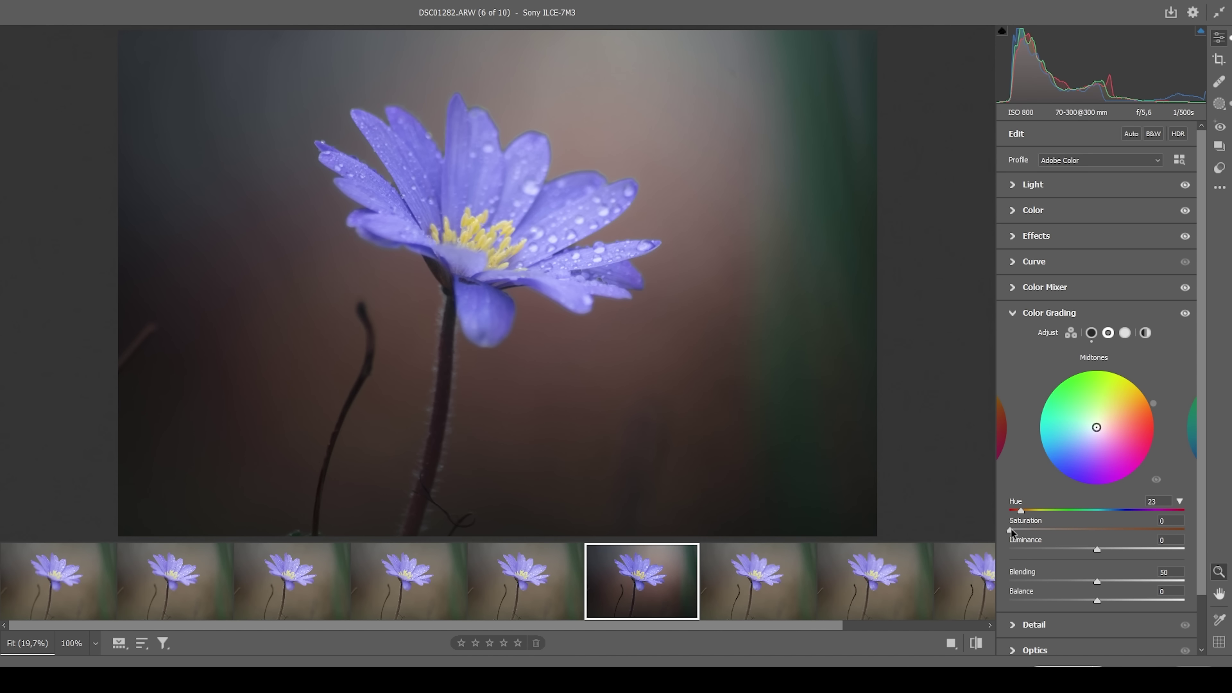
drag(1011, 528, 1044, 530)
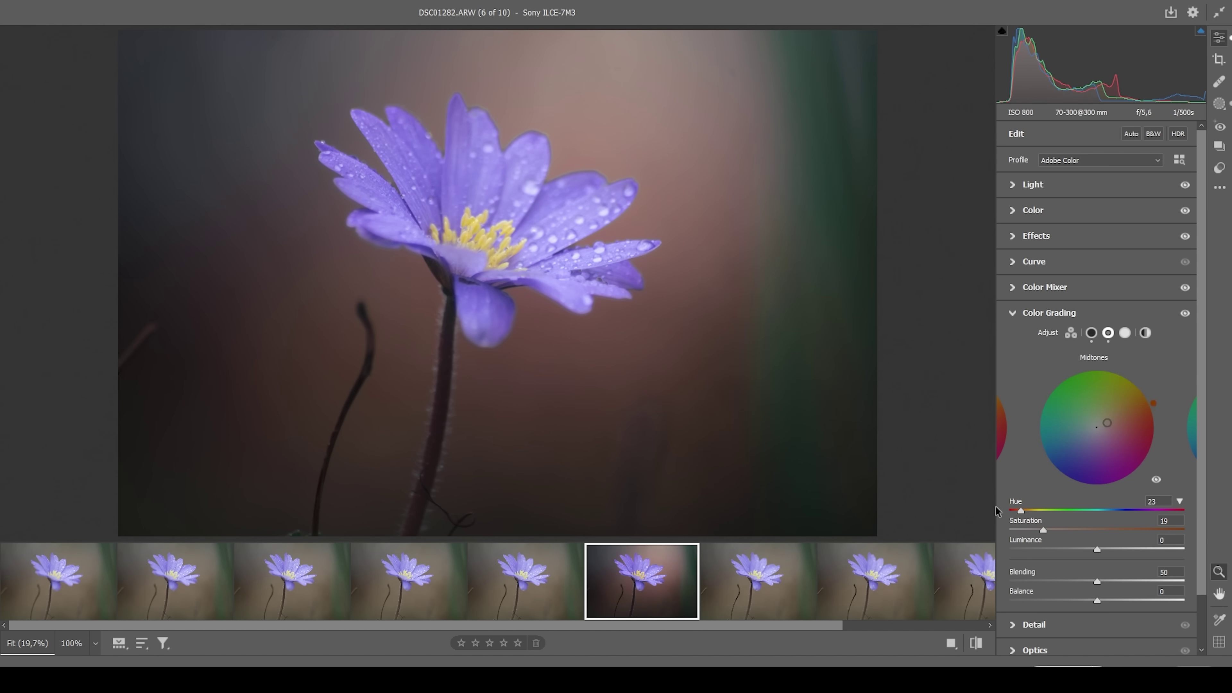
click(1050, 313)
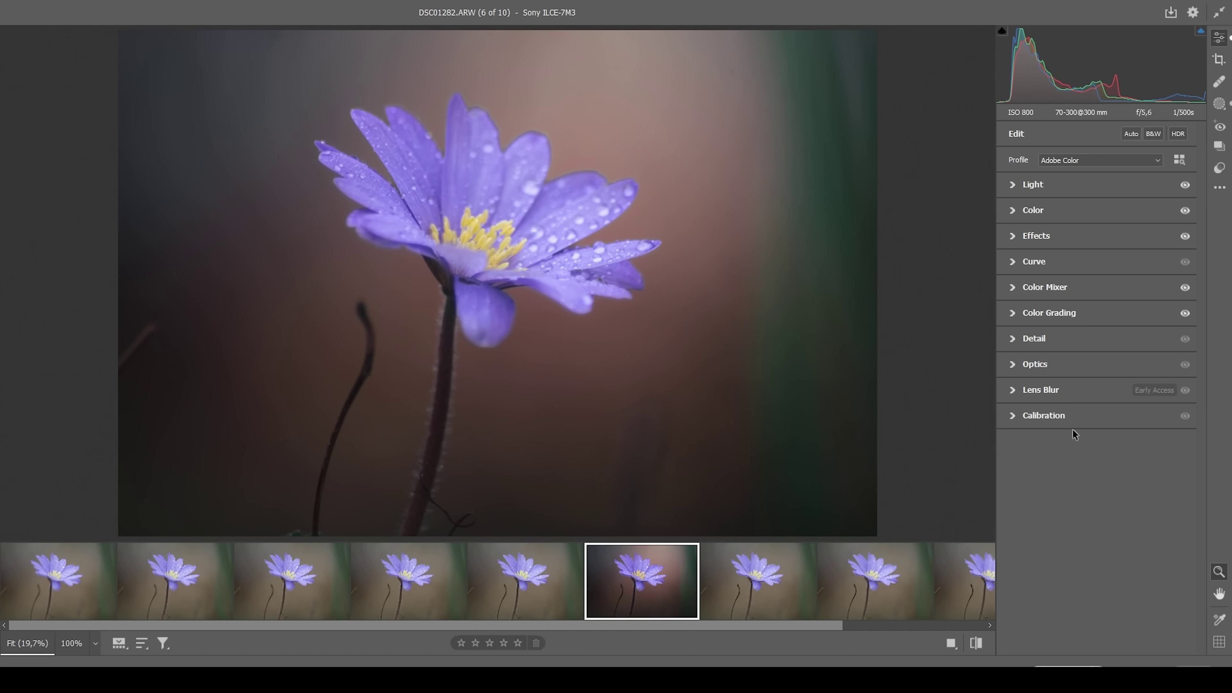
Nudge up Red and Green Primary saturation in Calibration, and set Blue Primary saturation to +11
click(1013, 422)
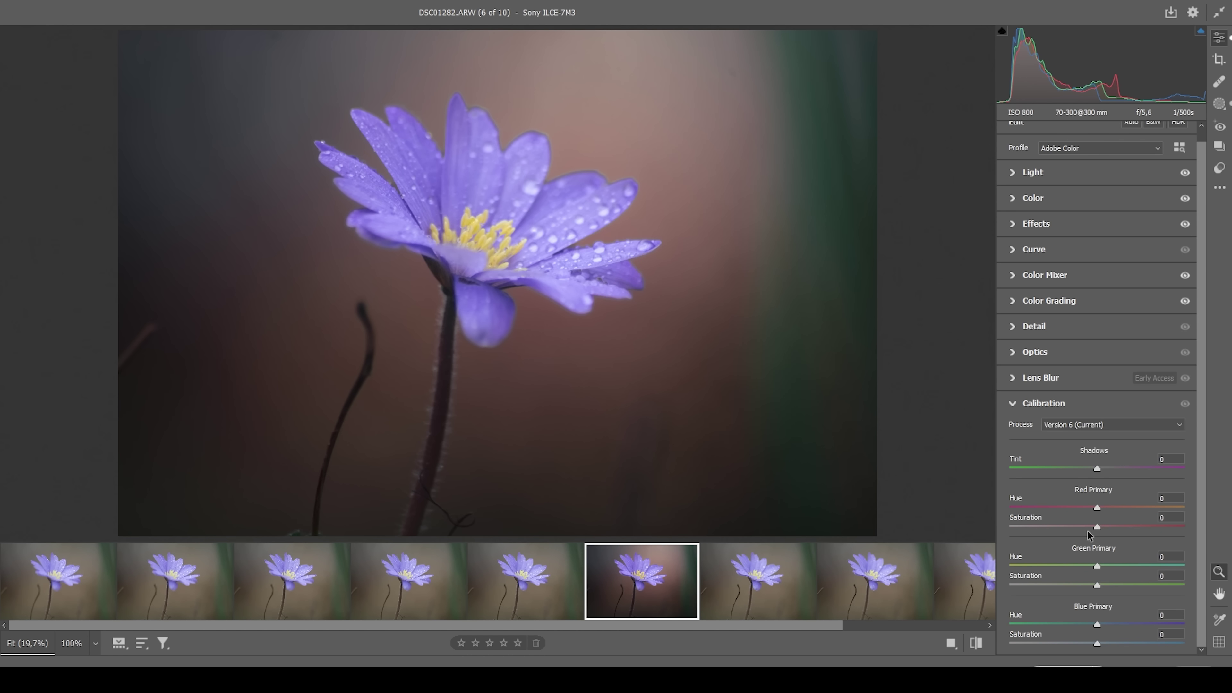
drag(1097, 527, 1107, 527)
drag(1097, 586, 1101, 586)
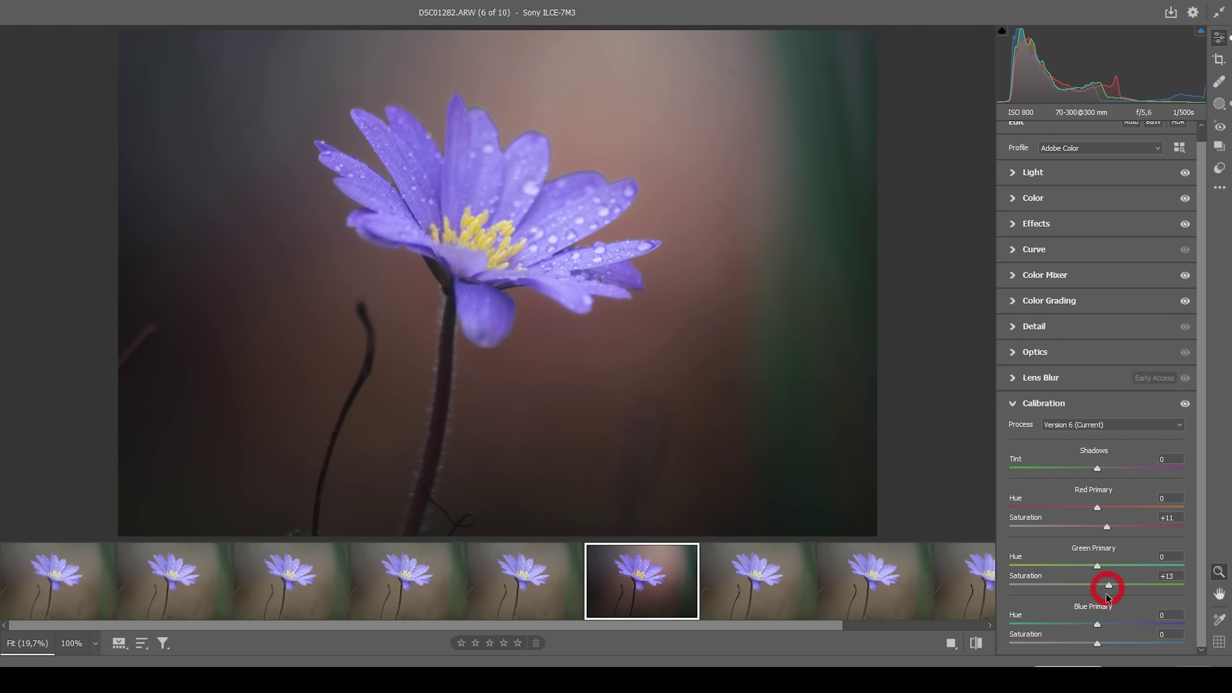
mouse_move(1098, 645)
mouse_down()
mouse_move(1112, 645)
mouse_move(1088, 624)
mouse_up()
click(1133, 413)
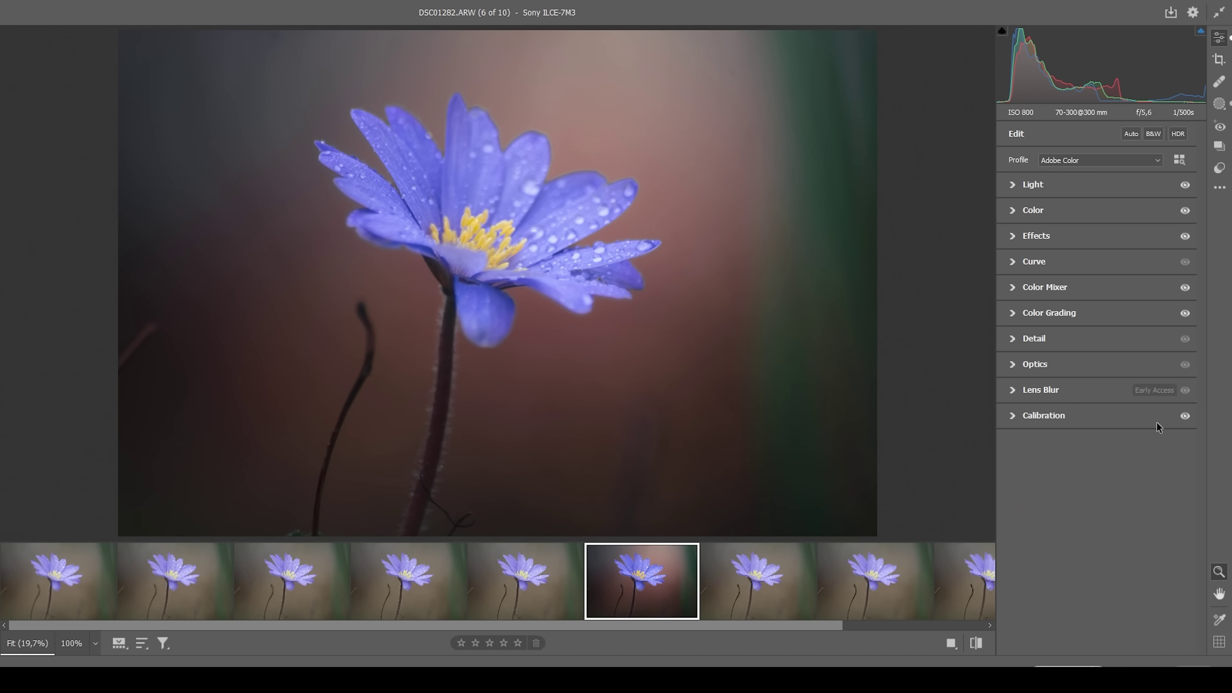
Turn on Remove chromatic aberration in the Optics panel
click(1011, 365)
click(1016, 409)
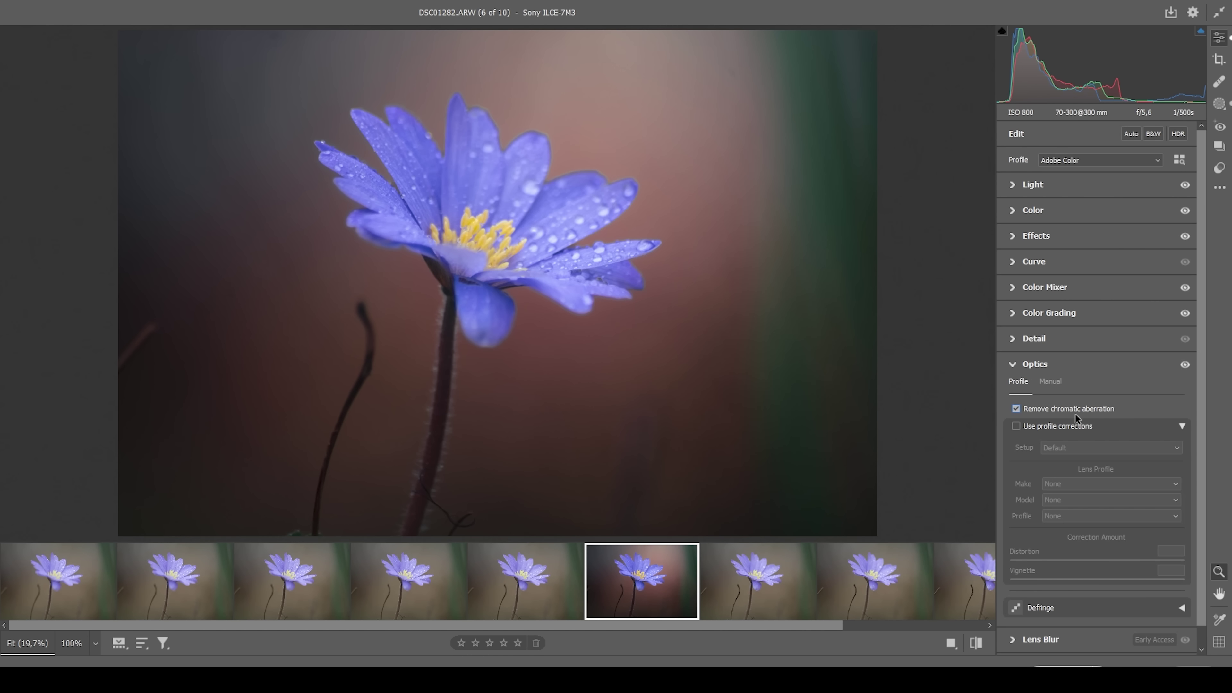
click(1017, 363)
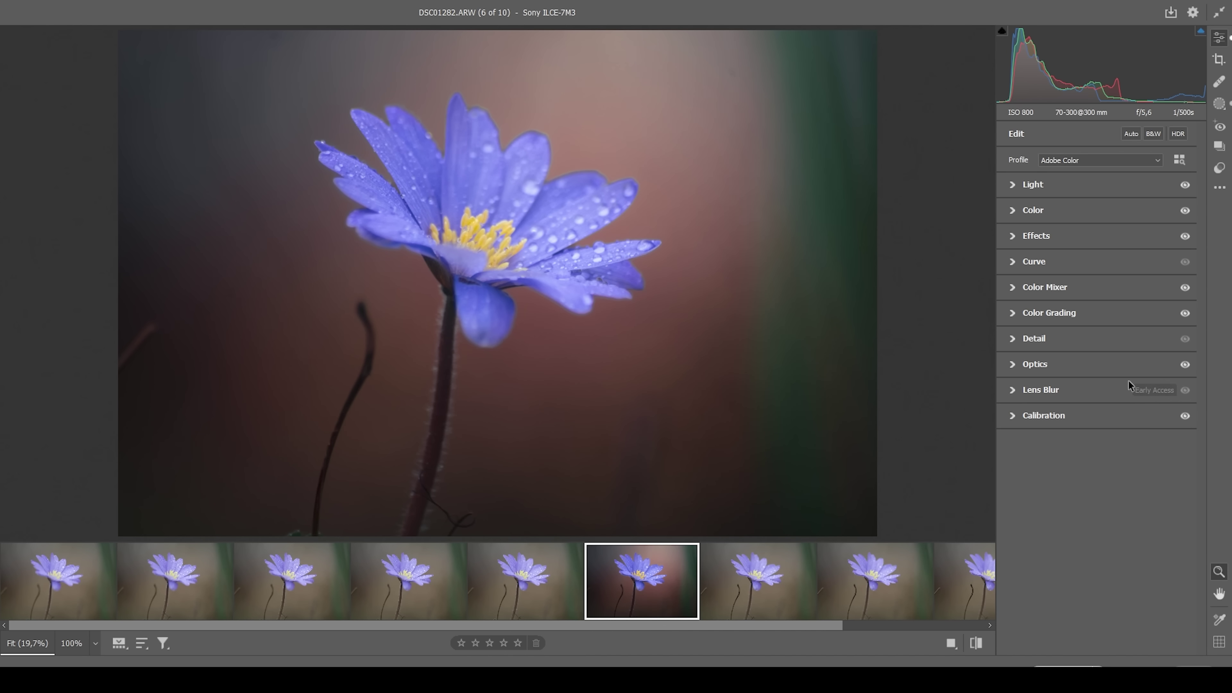
Set Detail sharpening to Amount 74, Radius 0.5, Detail 100 and Masking 54
click(1015, 338)
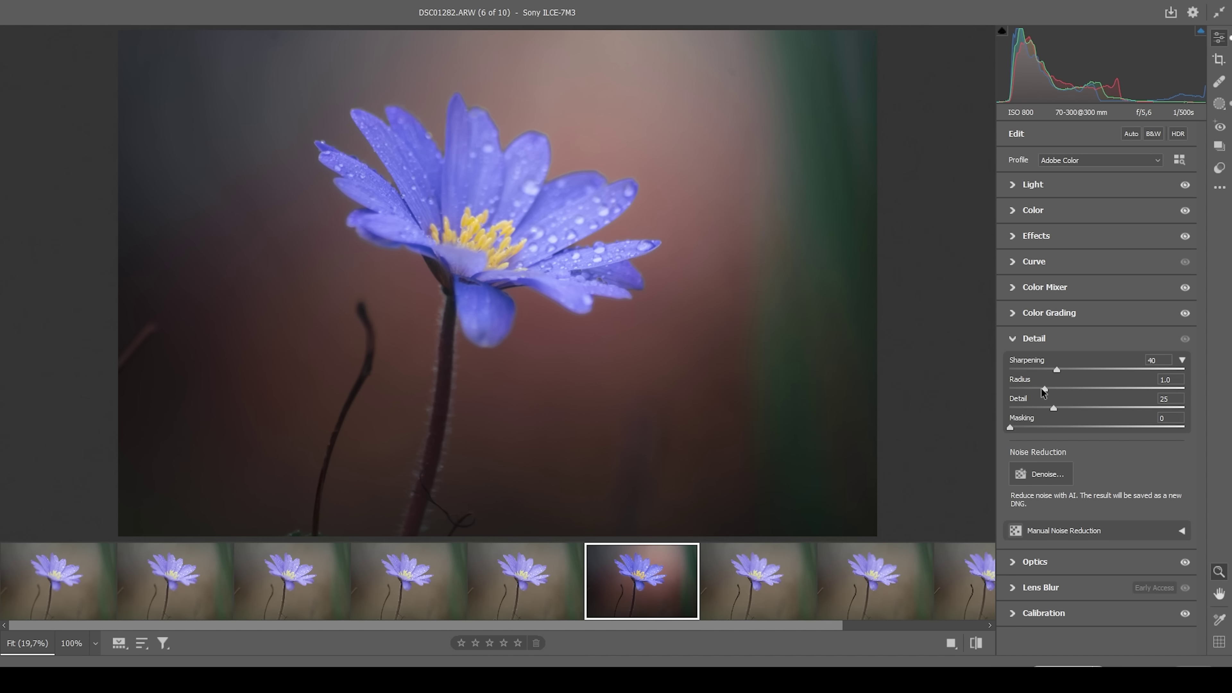
drag(1044, 389, 969, 386)
drag(1054, 408, 1174, 430)
alt+drag(1010, 427, 1105, 455)
drag(1060, 370, 1096, 373)
click(1023, 339)
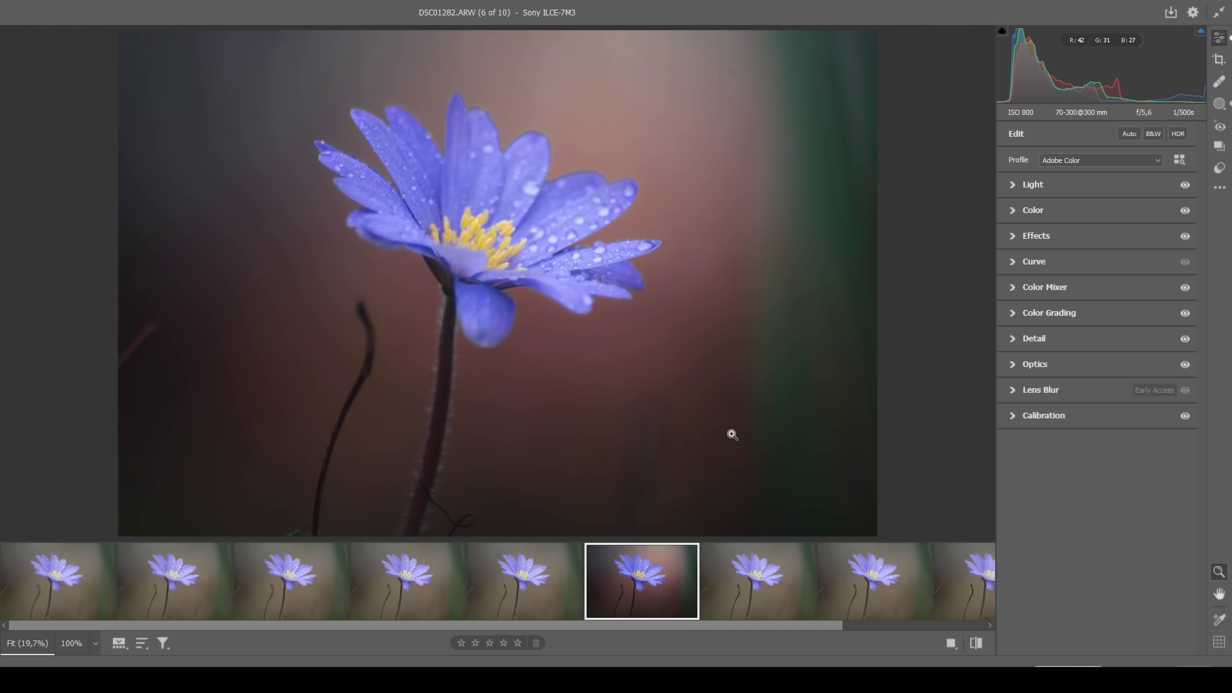
click(976, 643)
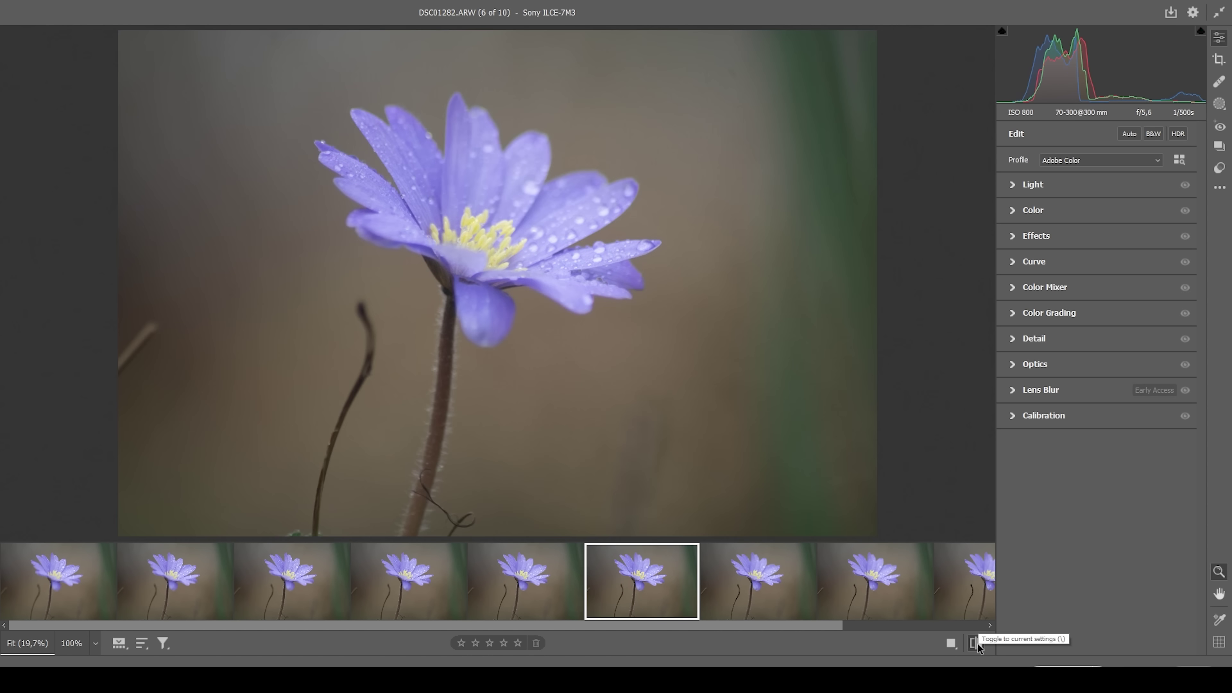
click(976, 644)
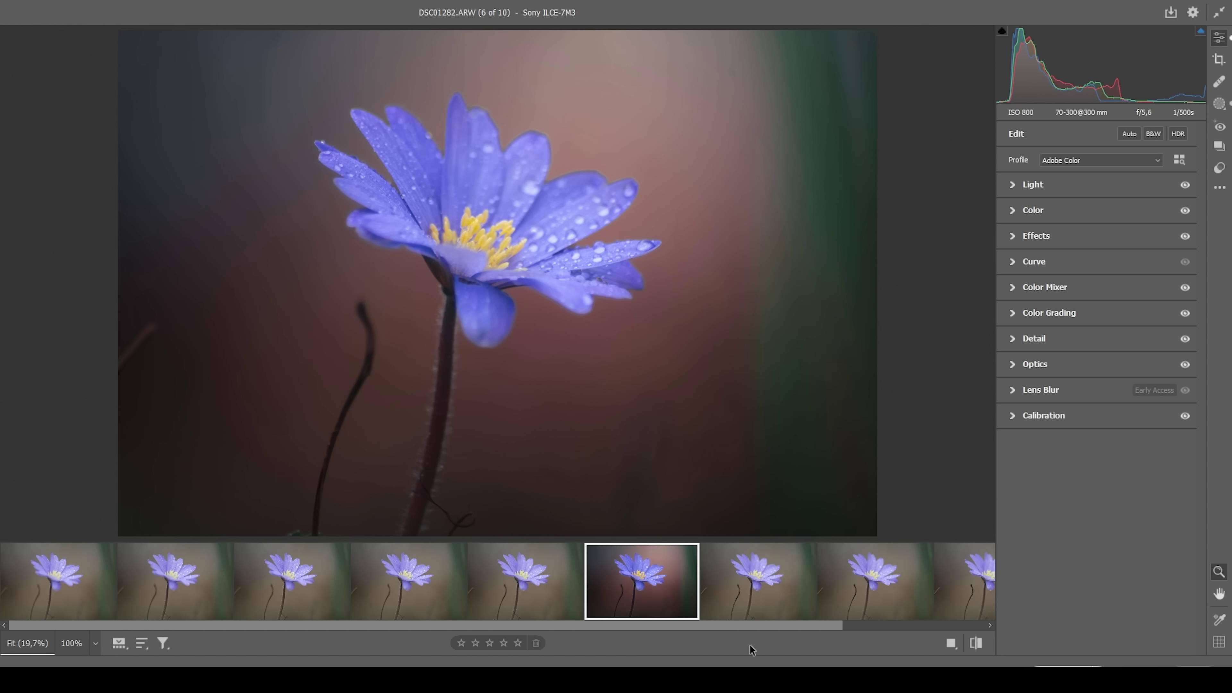
mouse_move(646, 597)
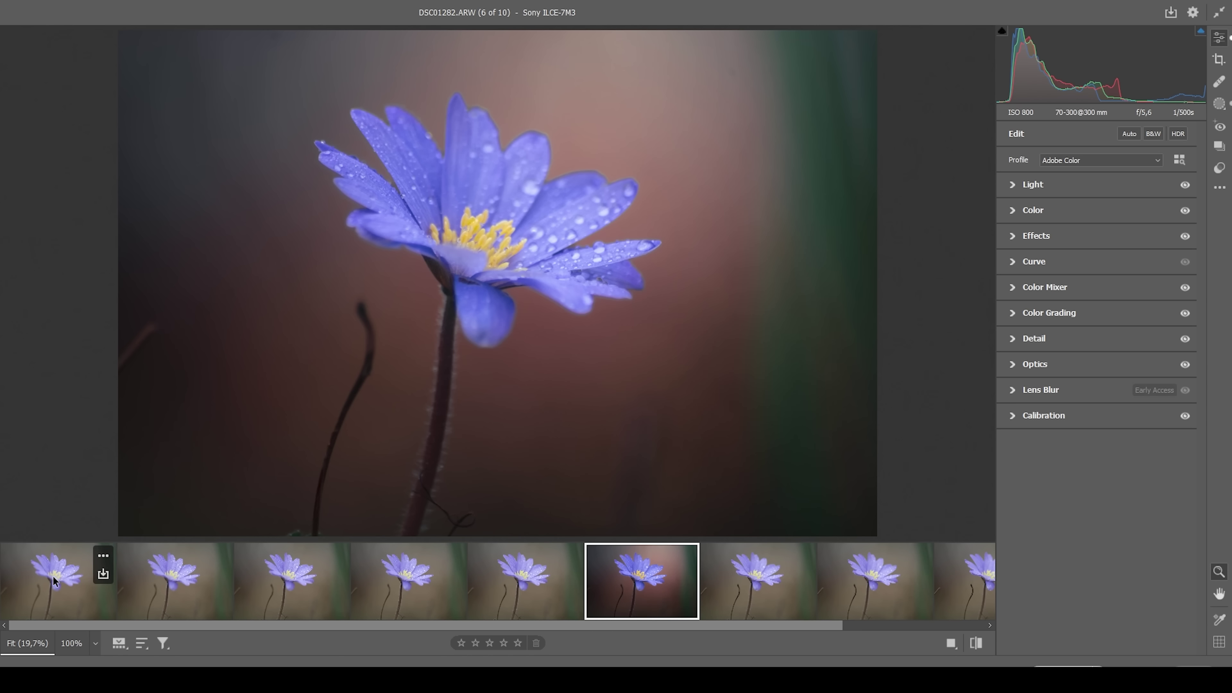
shift+click(33, 590)
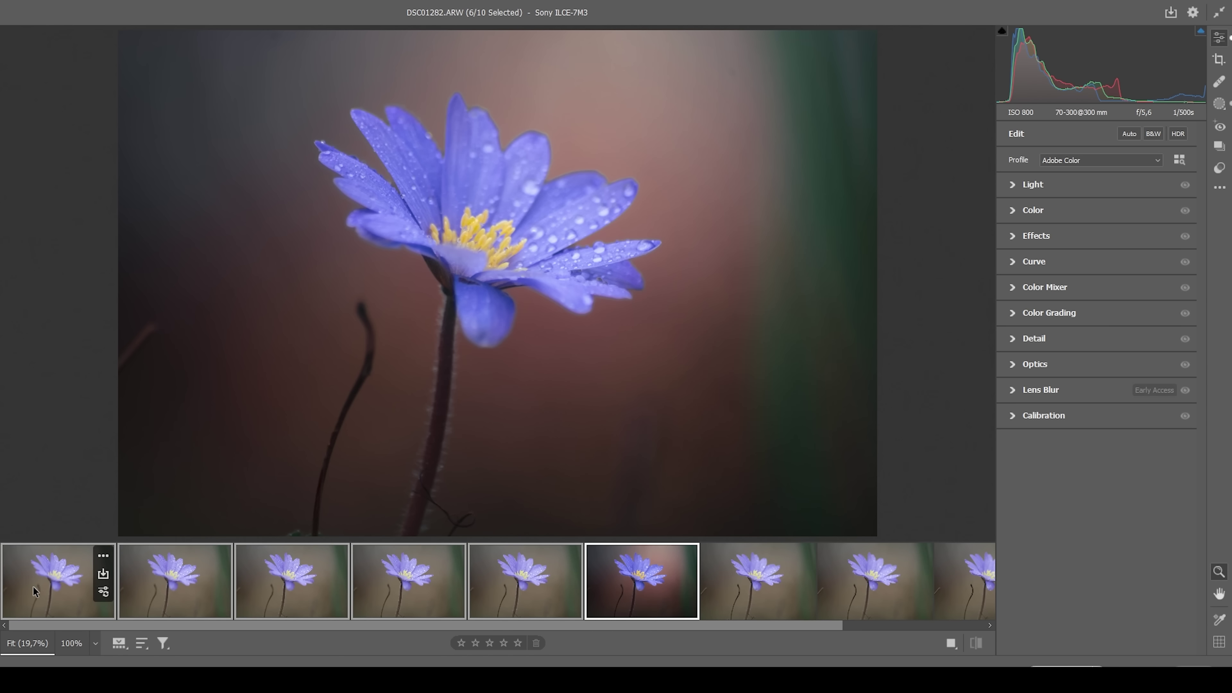
Sync all settings from the edited image to the selected thumbnails
right_click(33, 590)
click(127, 380)
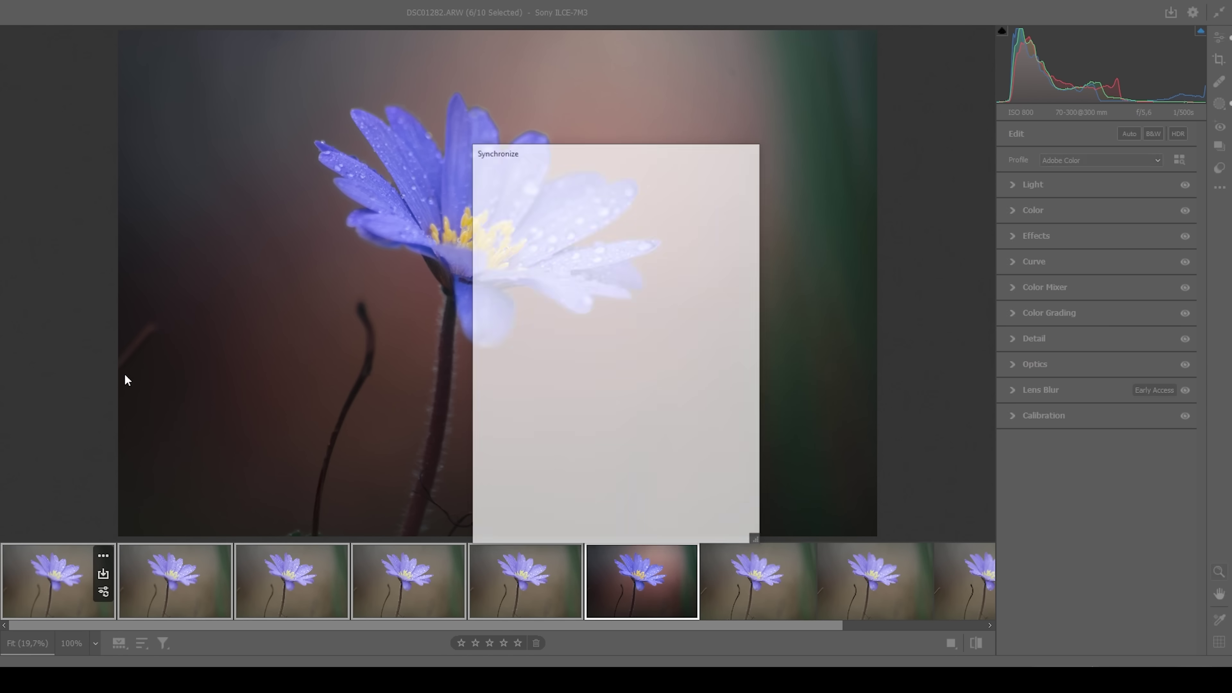
click(731, 232)
click(720, 180)
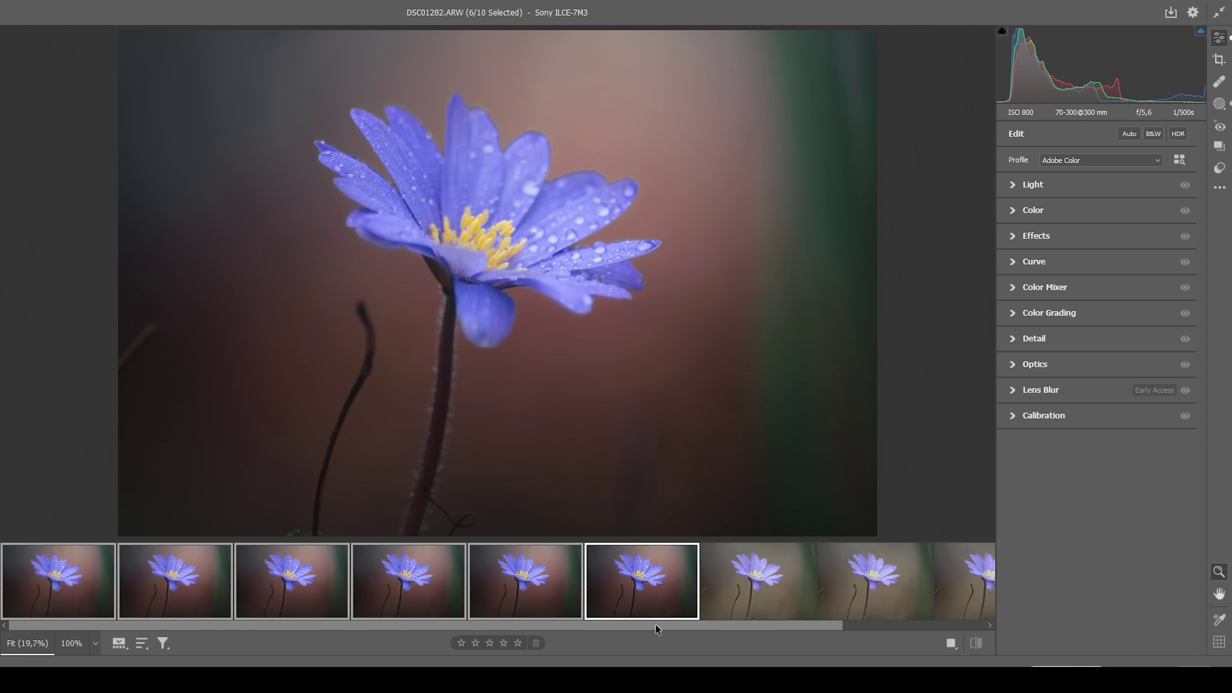
Select all ten photos and sync every setting category across them
drag(655, 625, 886, 649)
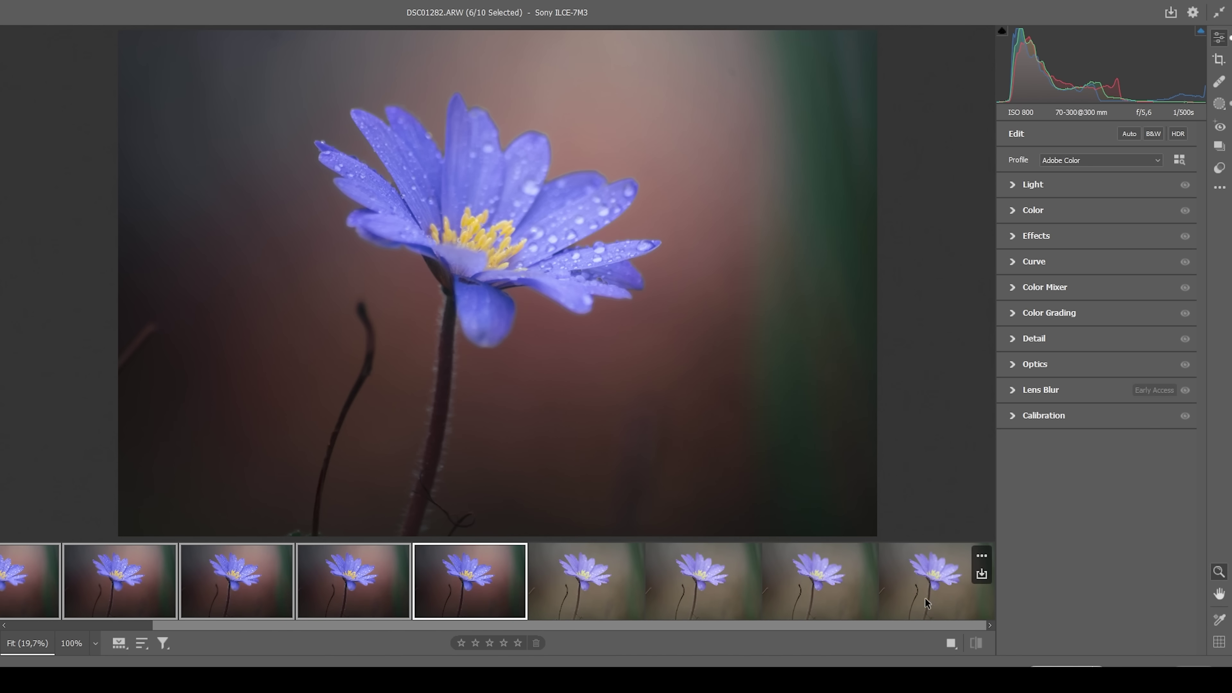
key(ctrl+a)
right_click(930, 605)
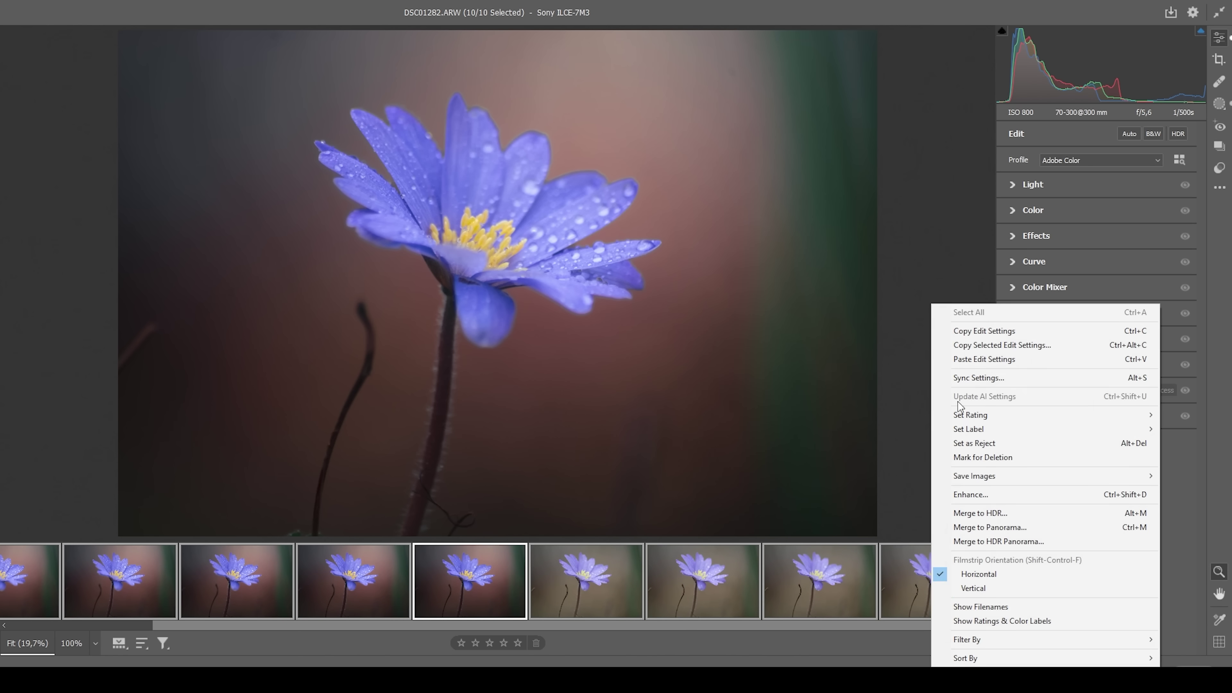
click(963, 380)
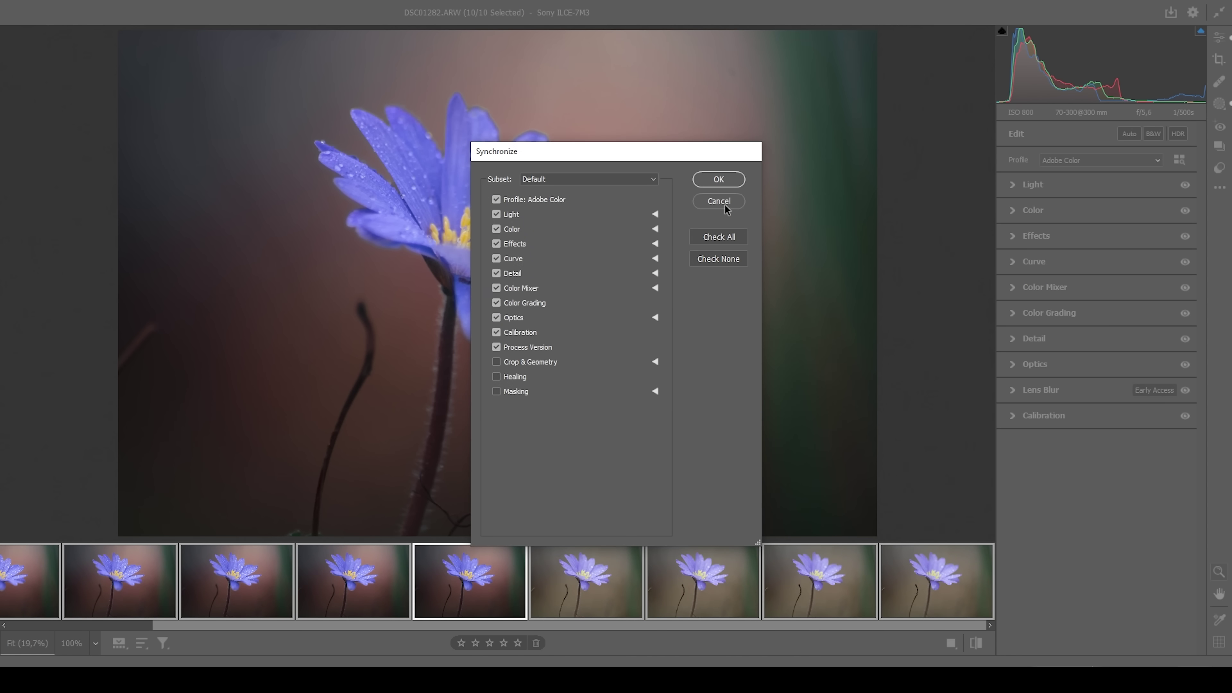
click(720, 238)
click(715, 180)
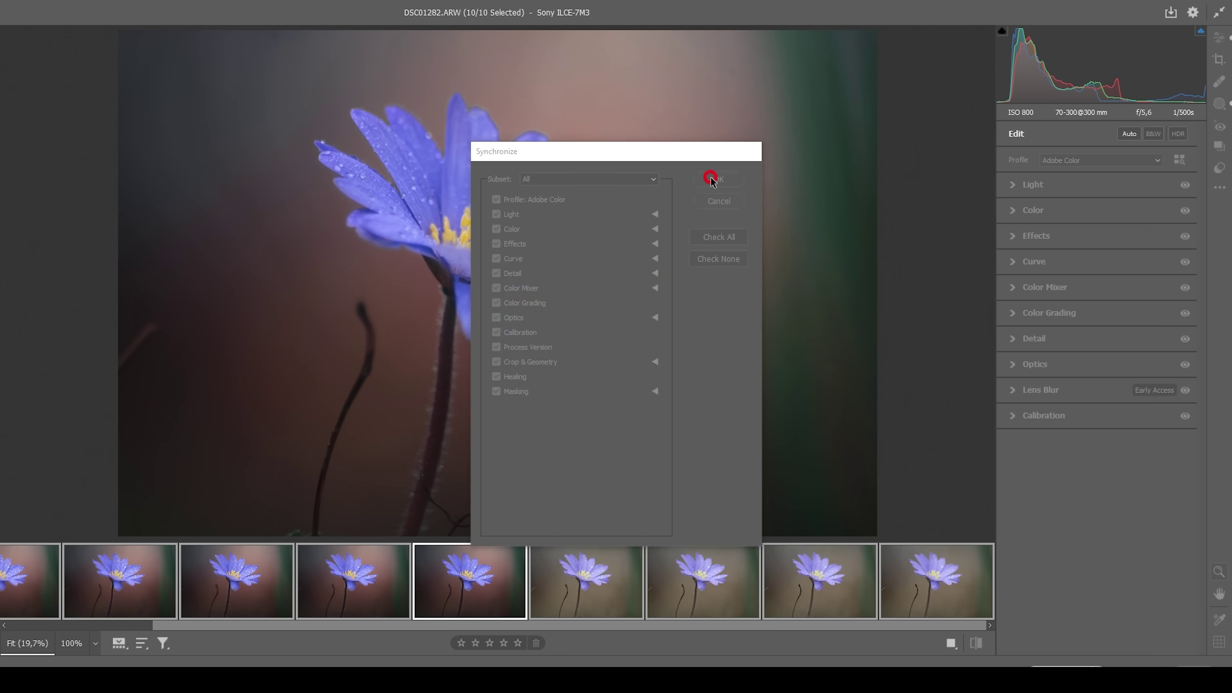
drag(518, 626, 318, 621)
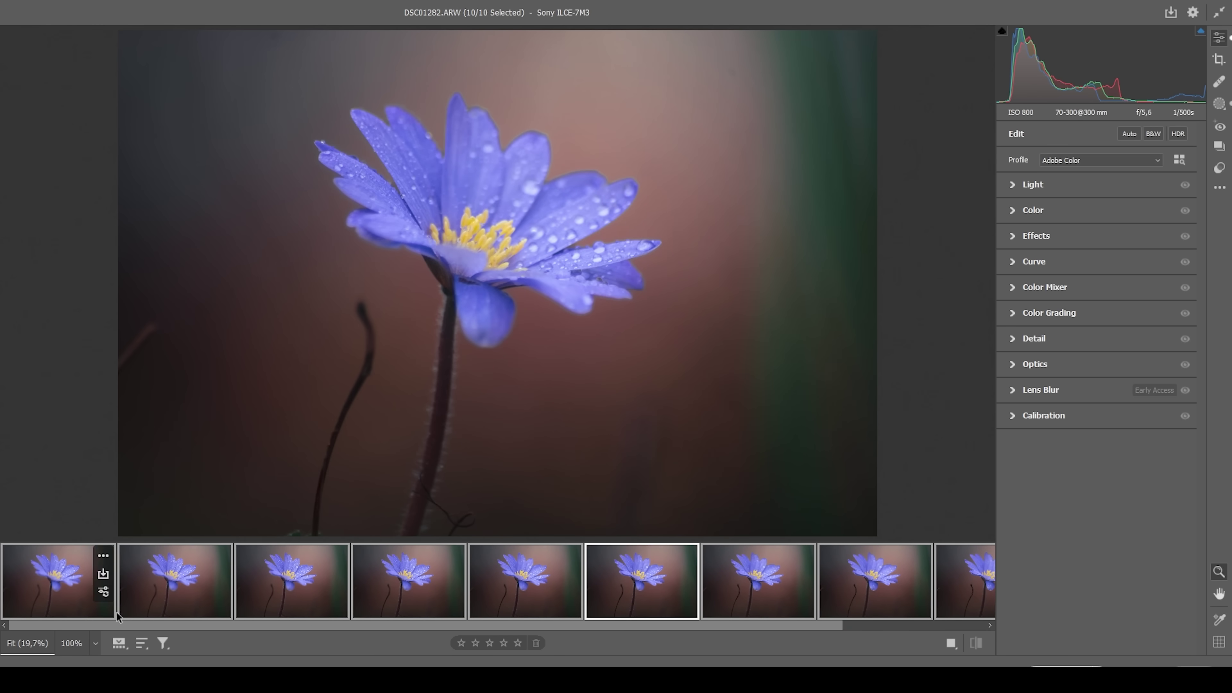
Select all ten anemone photos and open them in Photoshop
click(58, 583)
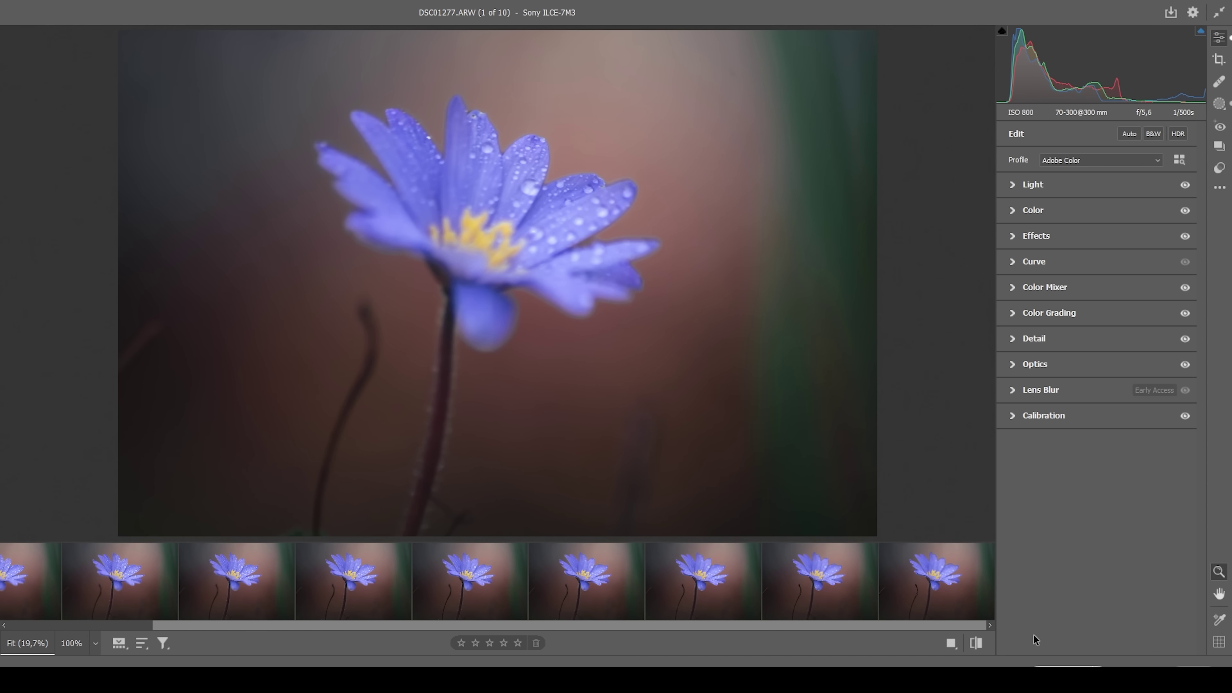
key(ctrl+a)
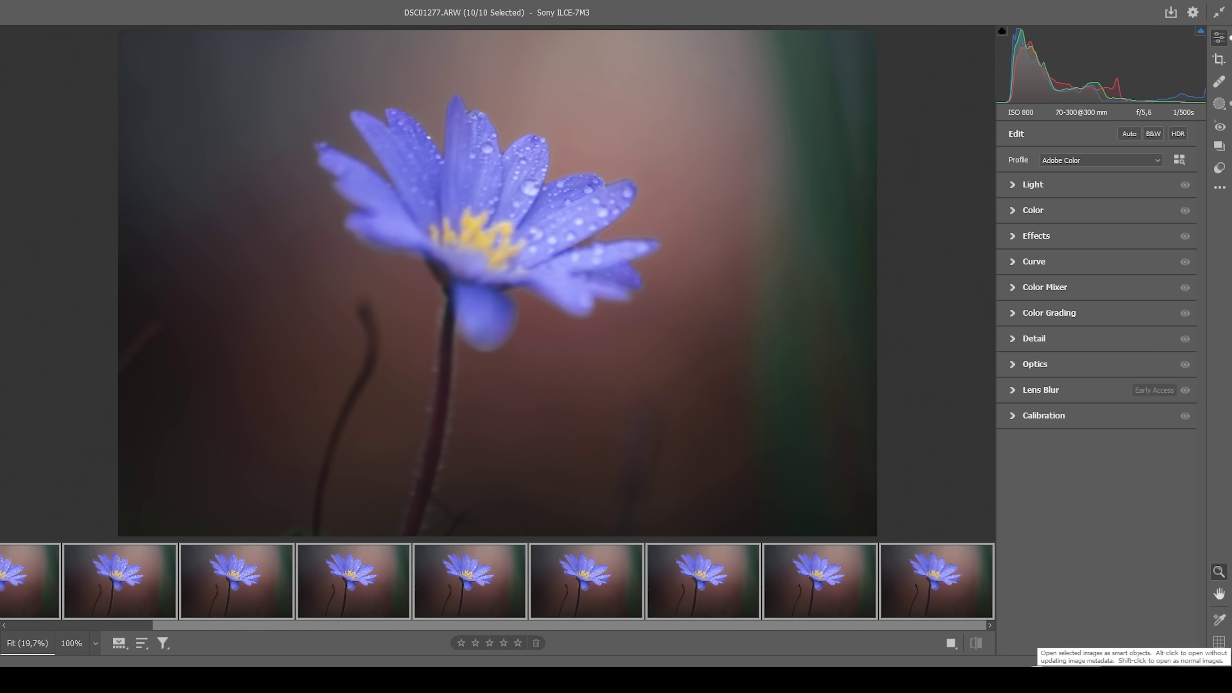
click(1198, 677)
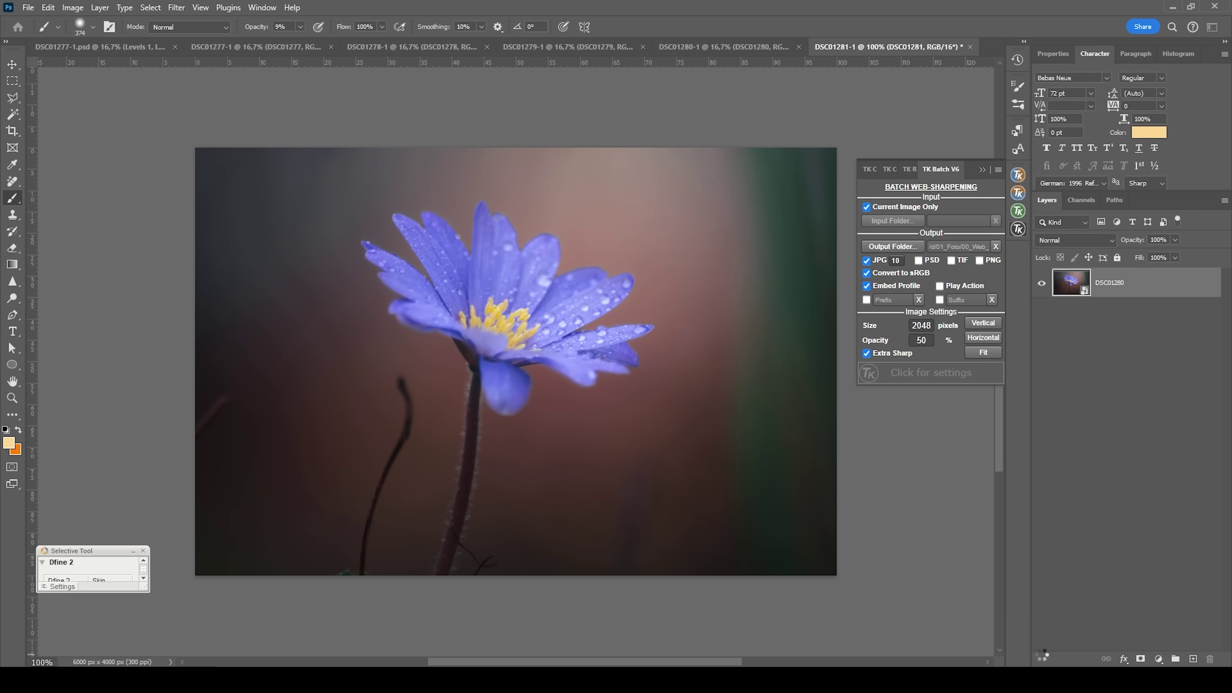
Close the DSC01278-1 document without saving and paste its image in as a new layer
click(136, 47)
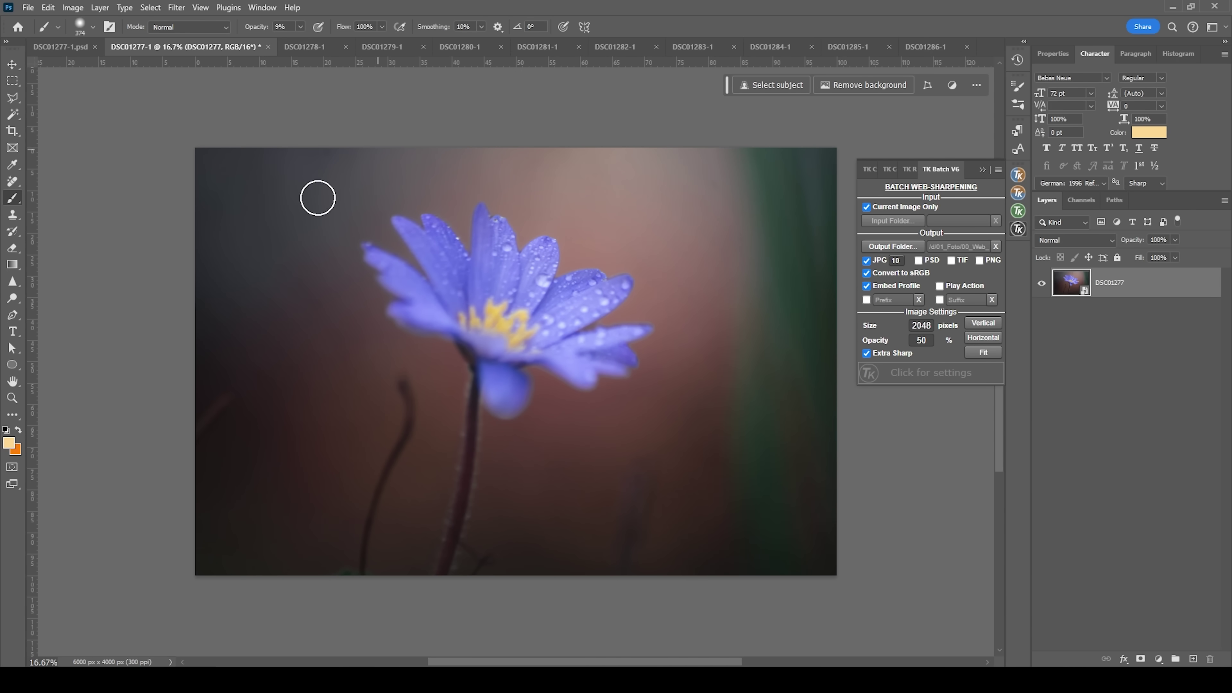
click(305, 48)
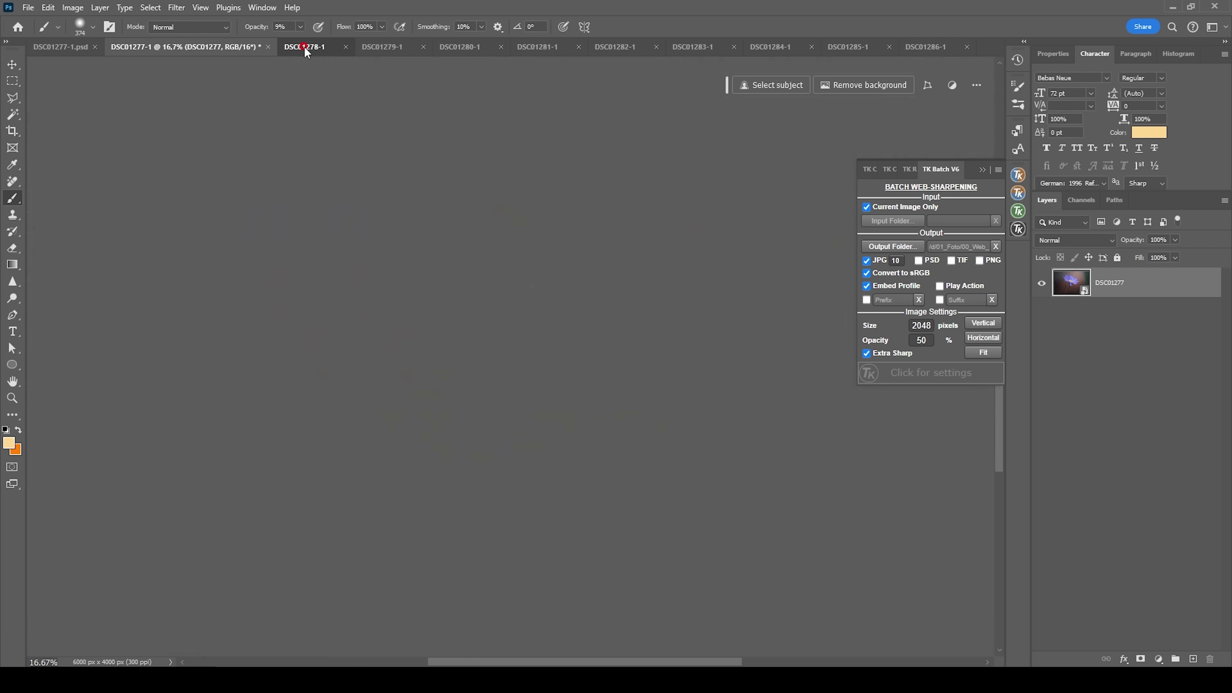
key(ctrl+a)
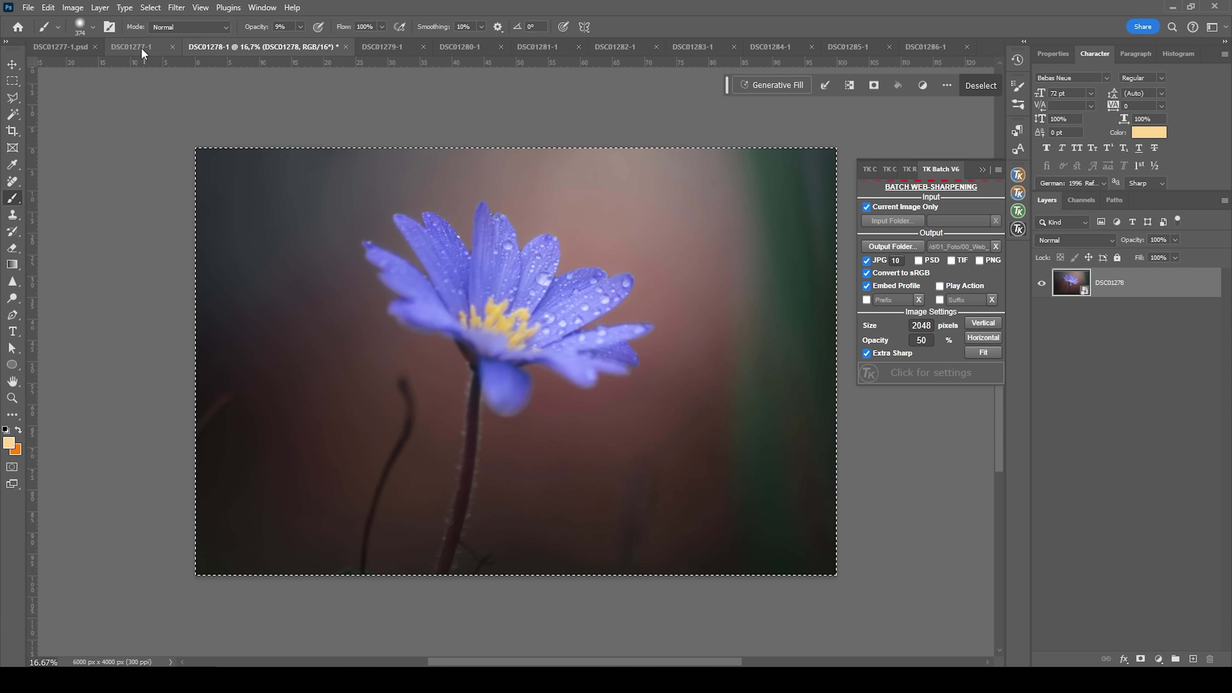
click(345, 46)
click(636, 253)
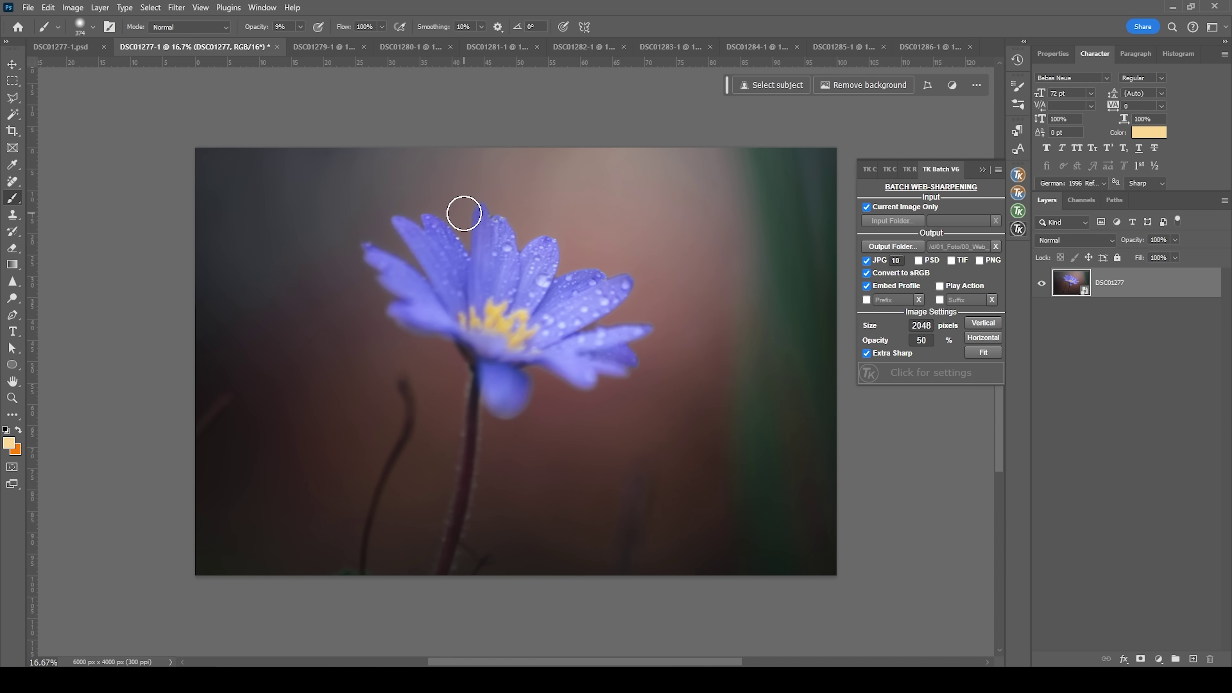
key(ctrl+alt+shift+e)
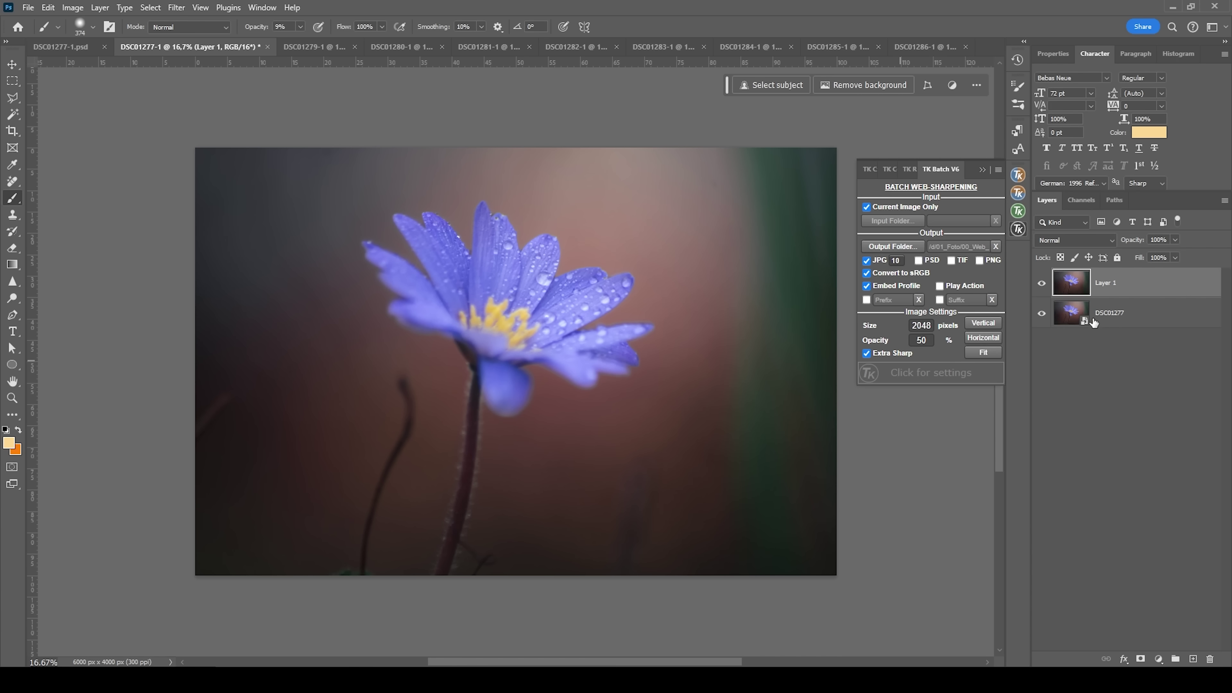
Close DSC01279-1 and the next leftover document without saving, then select the DSC01277 layer
click(308, 46)
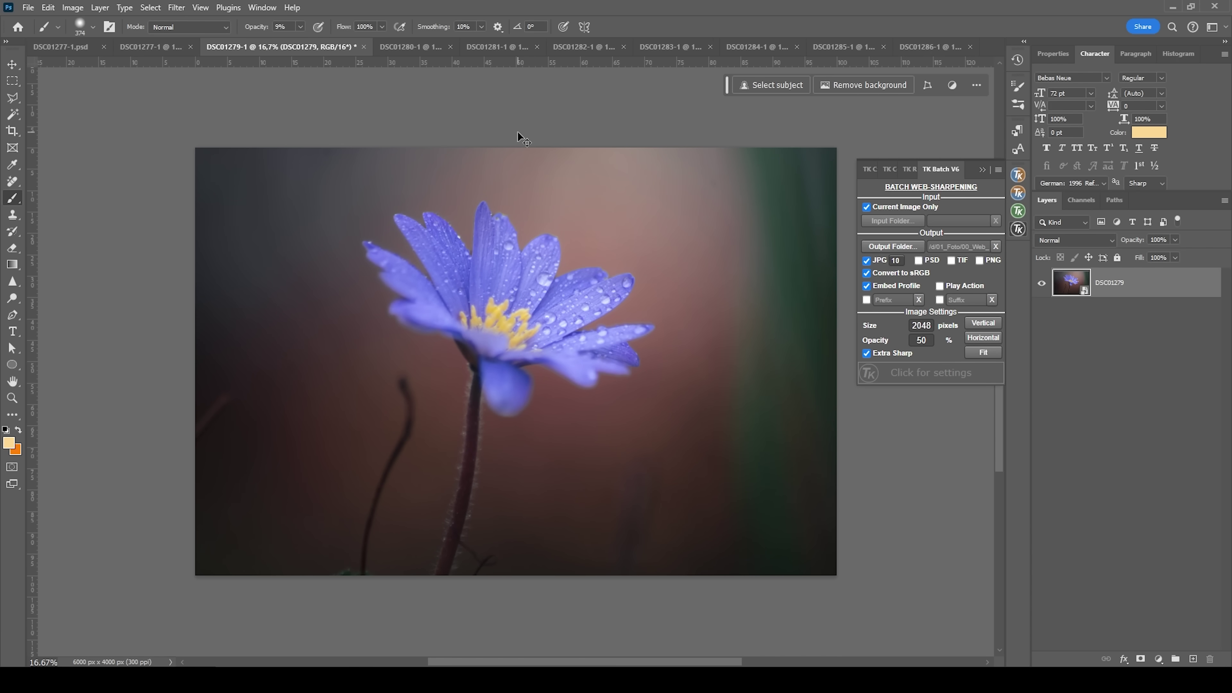
key(ctrl+a)
click(363, 47)
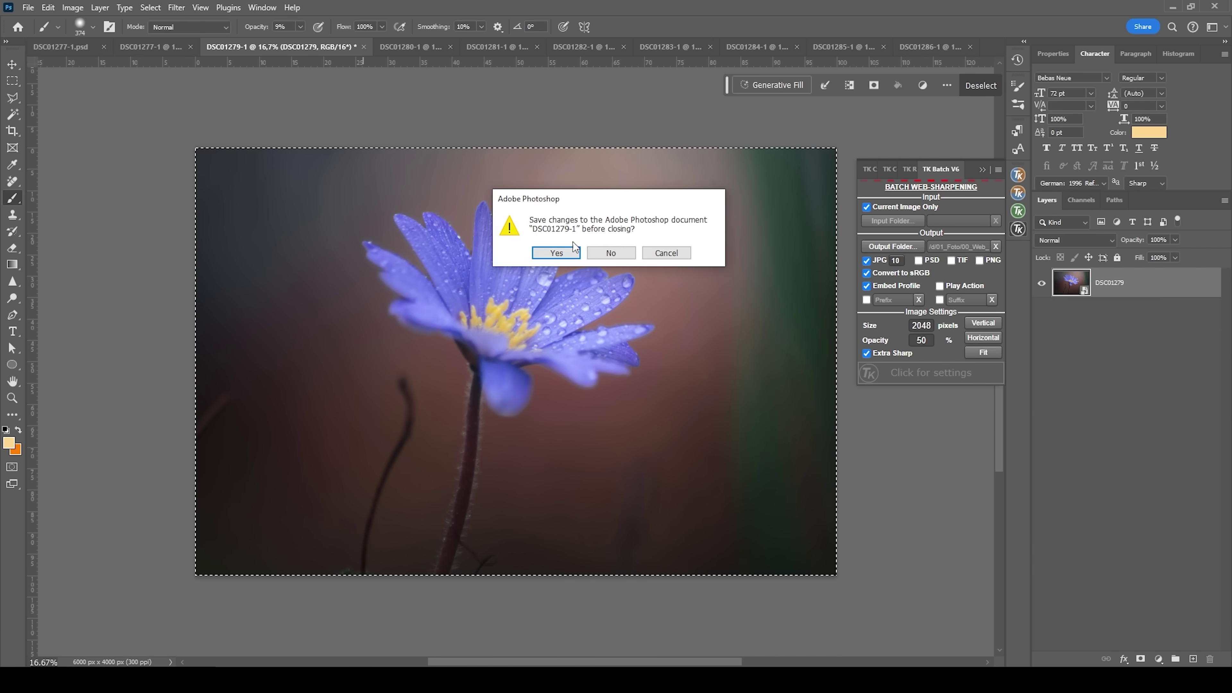
click(612, 251)
click(394, 46)
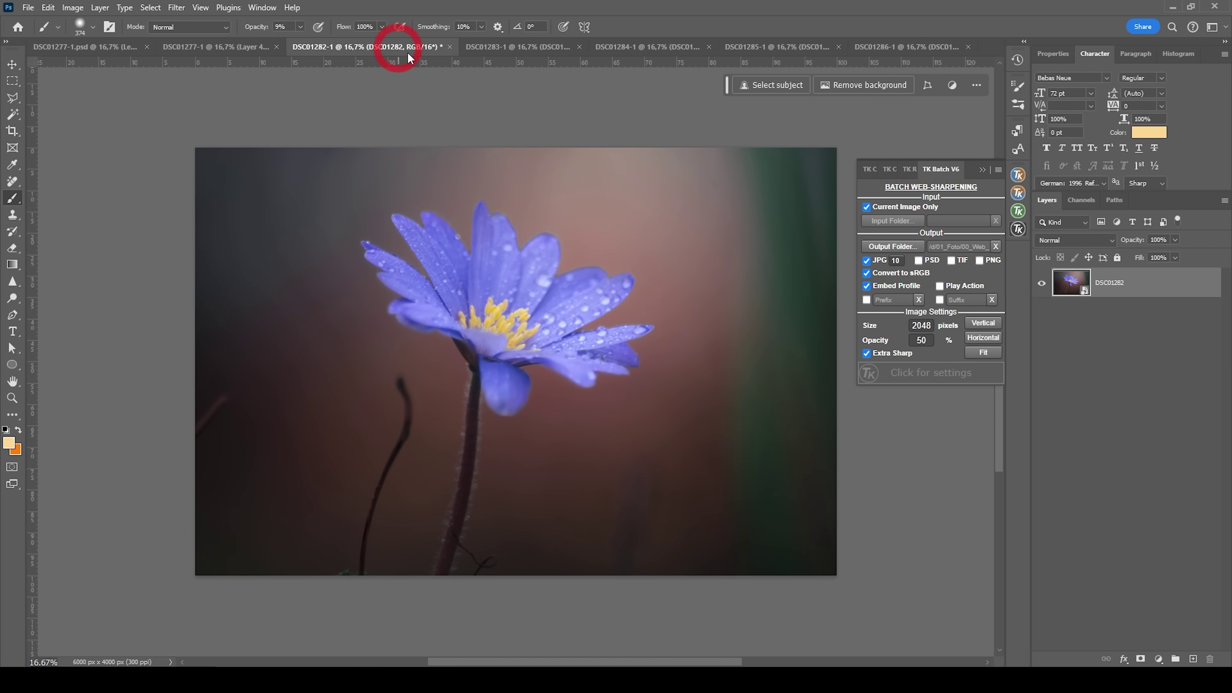
click(622, 254)
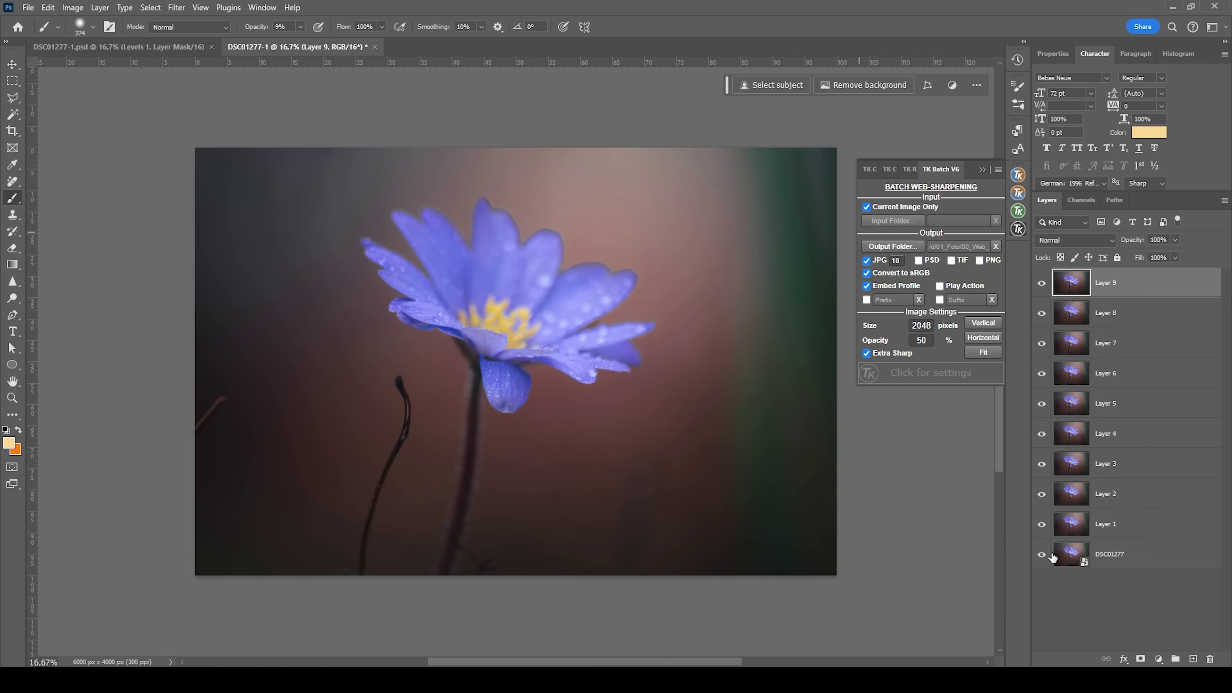
click(1053, 557)
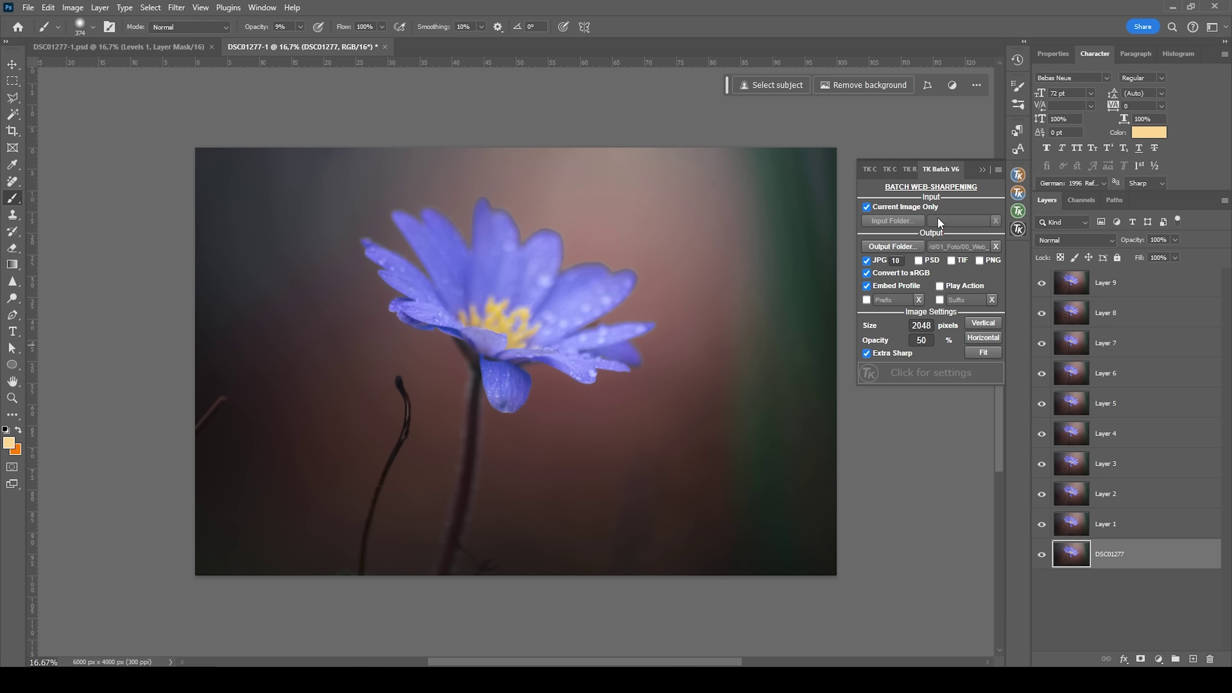
Select all ten layers and run Auto-Align Layers with Auto projection
shift+click(1109, 285)
click(48, 8)
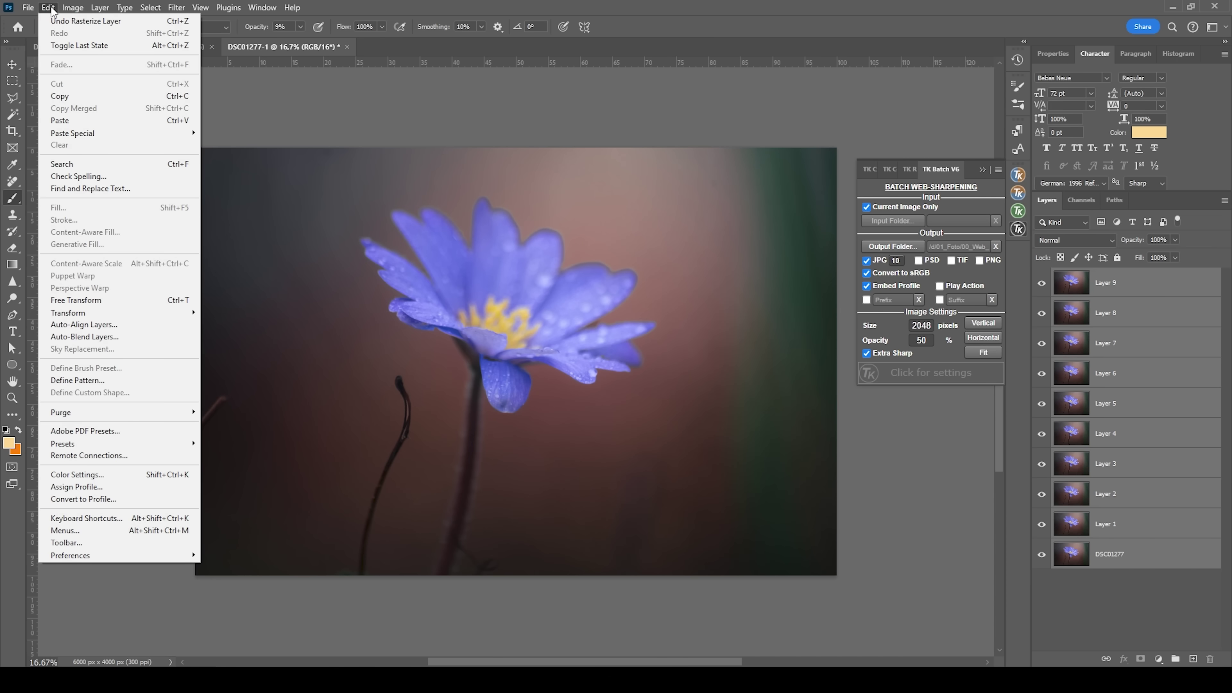
click(128, 328)
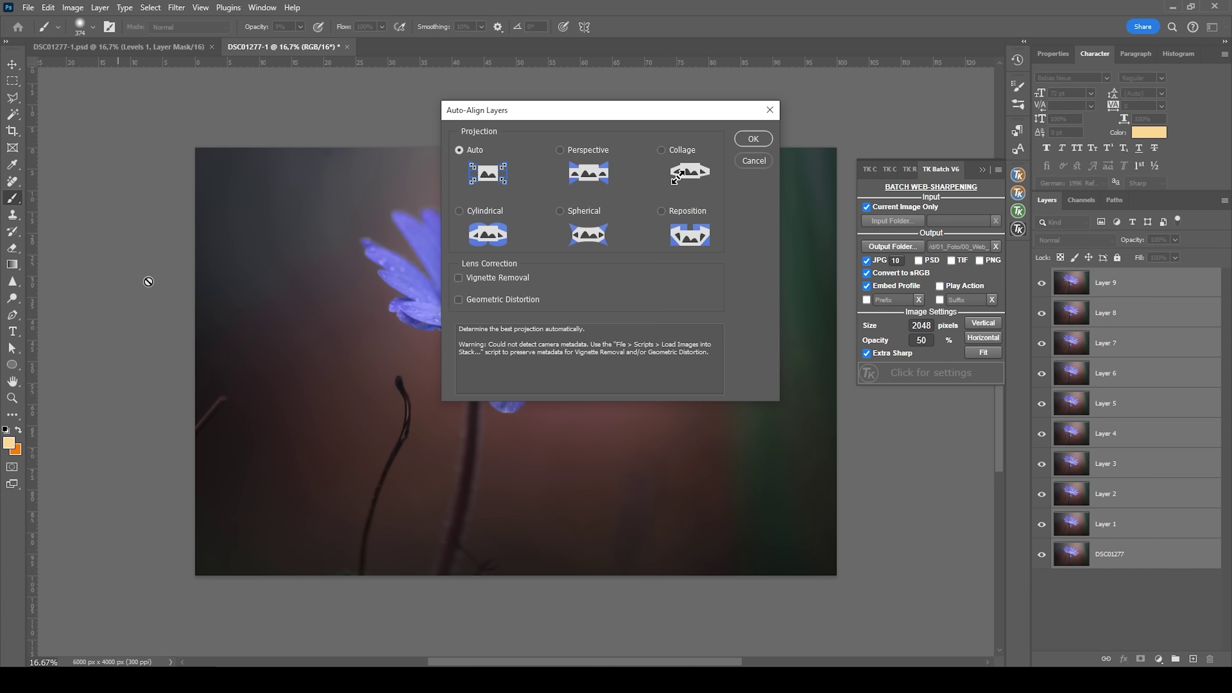
click(738, 143)
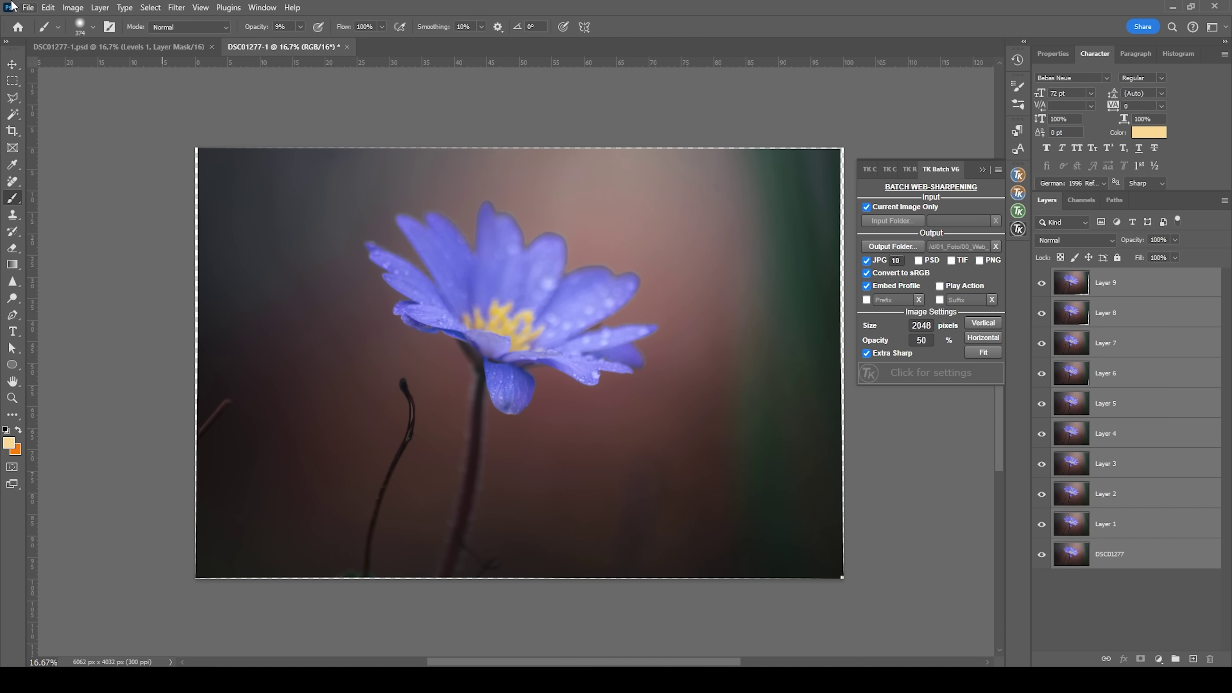
click(47, 8)
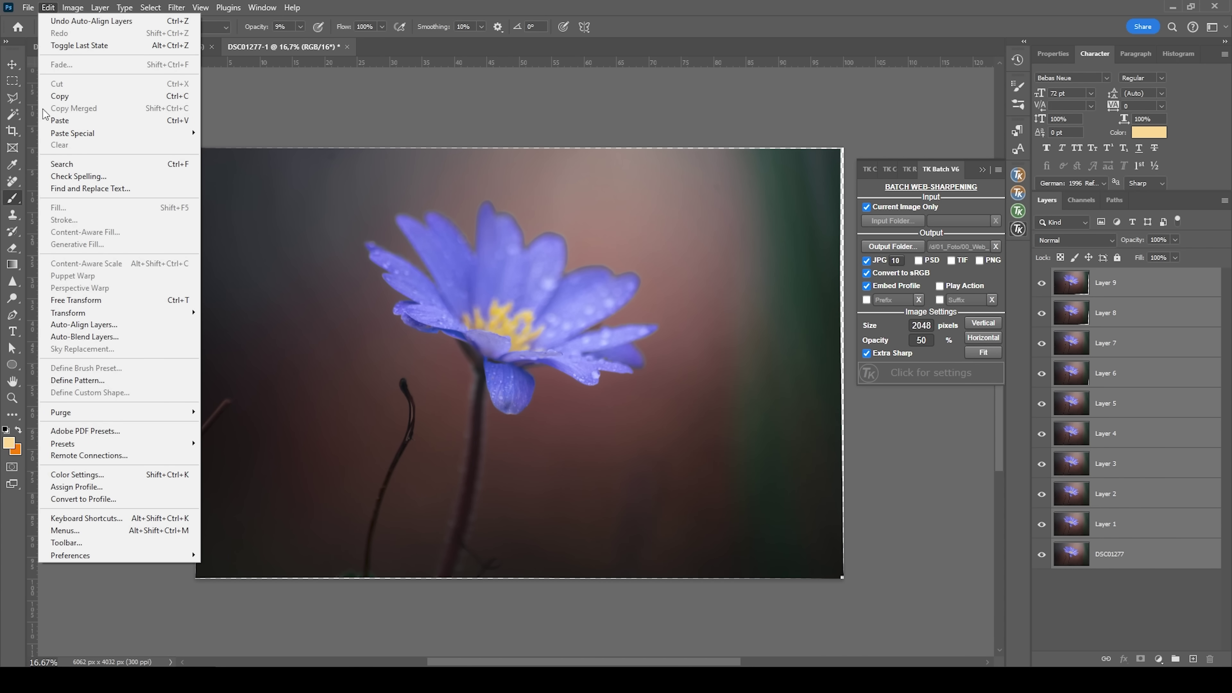
Auto-blend the aligned layers as Stack Images with seamless tones and colors, then zoom to check sharpness
click(108, 337)
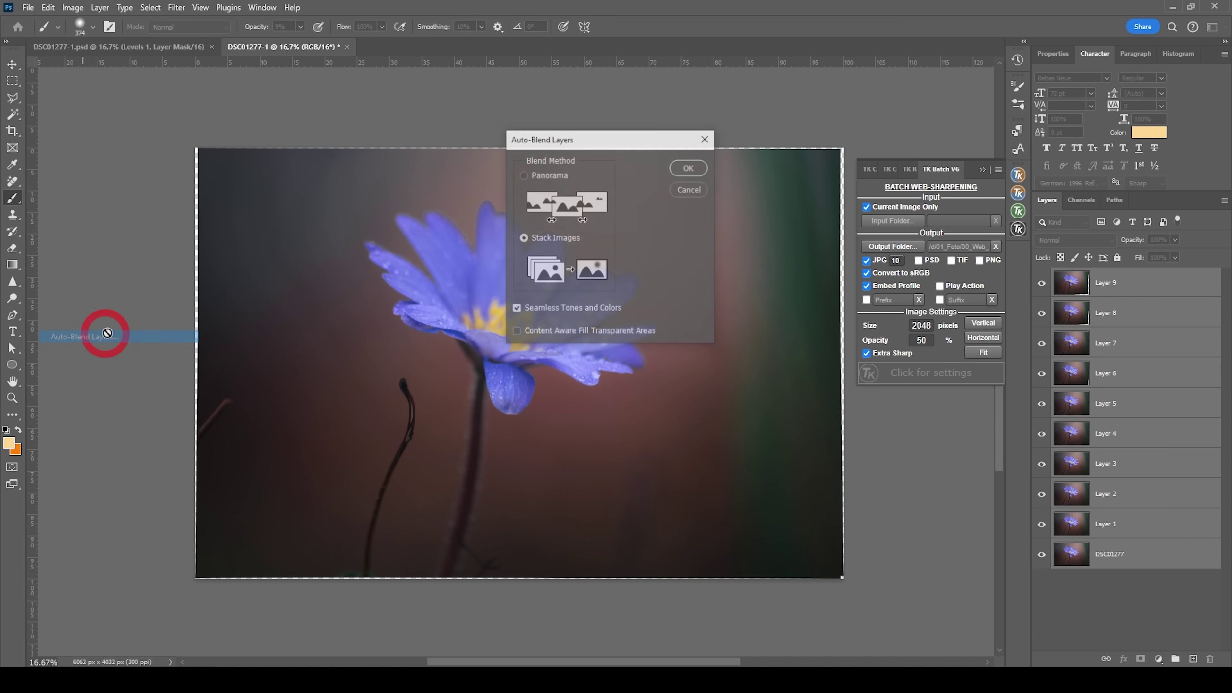
click(693, 168)
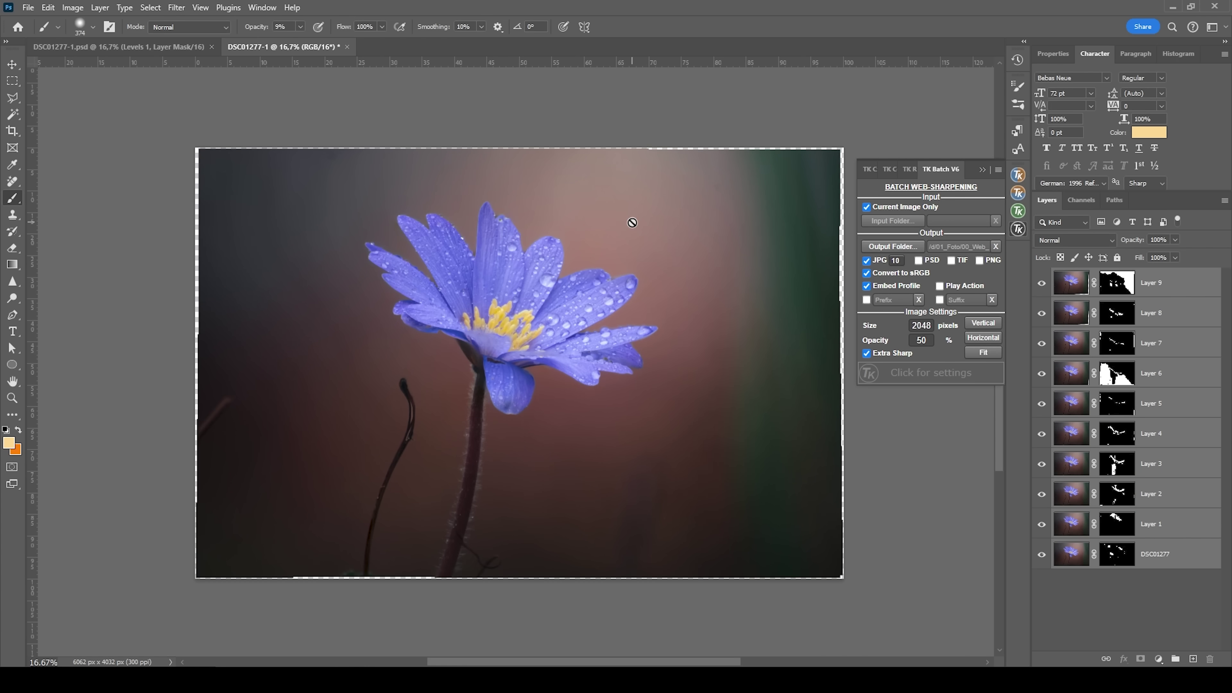
scroll(495, 305, up, 3)
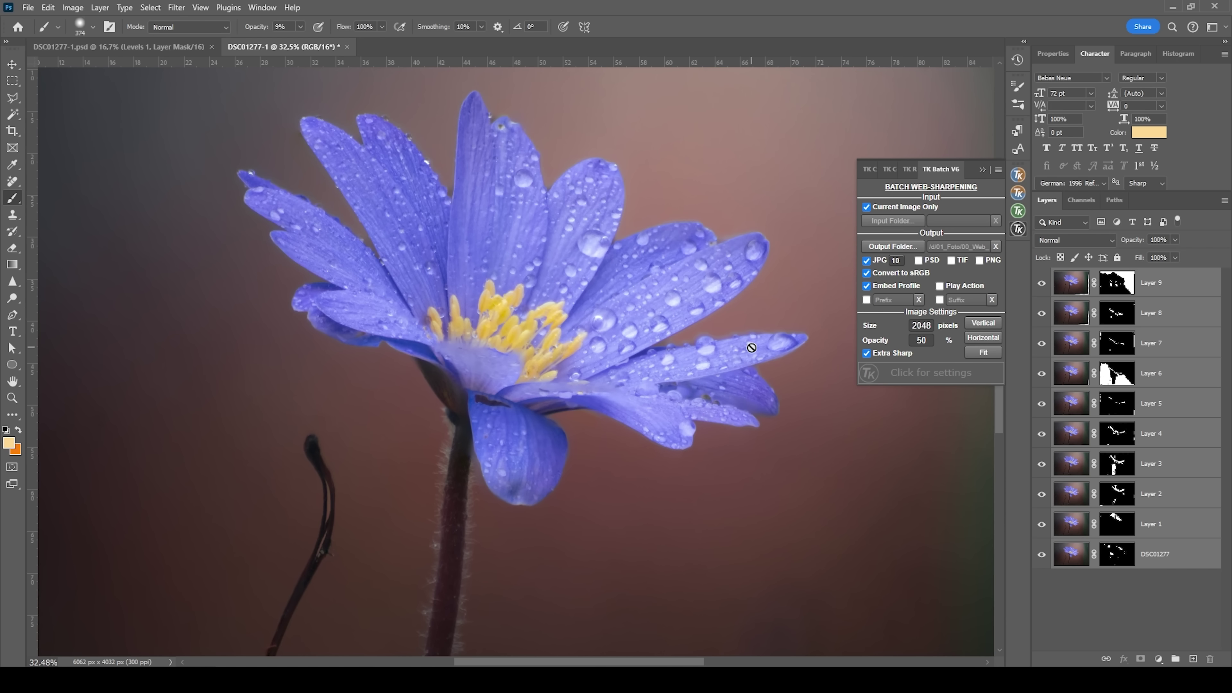
scroll(635, 407, down, 1)
scroll(730, 404, down, 2)
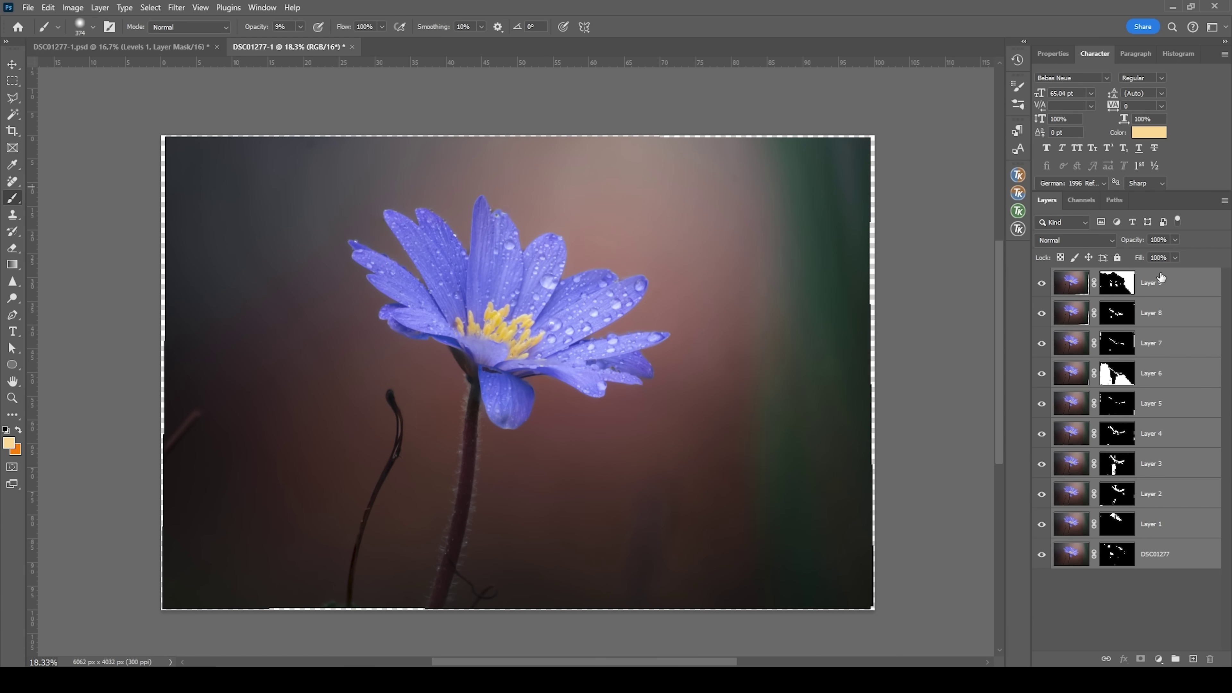
Stamp the visible layers into Layer 10 and crop the ragged edges to 5757 × 3829 px
key(ctrl+shift+alt+e)
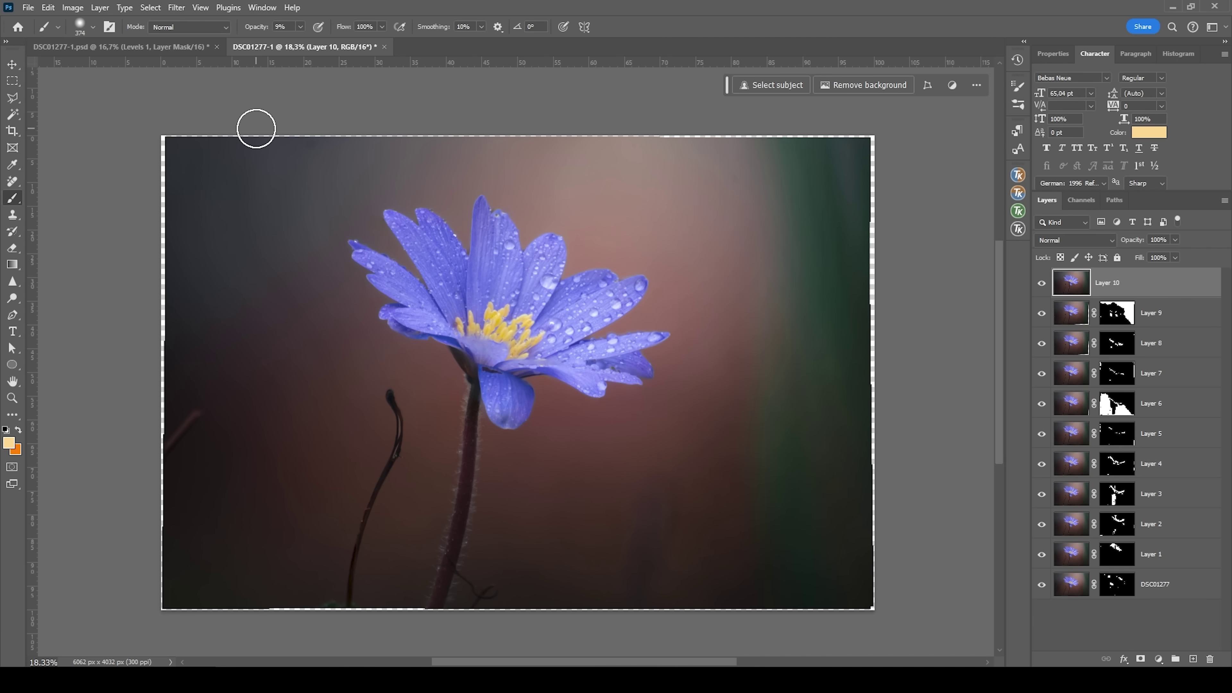
key(c)
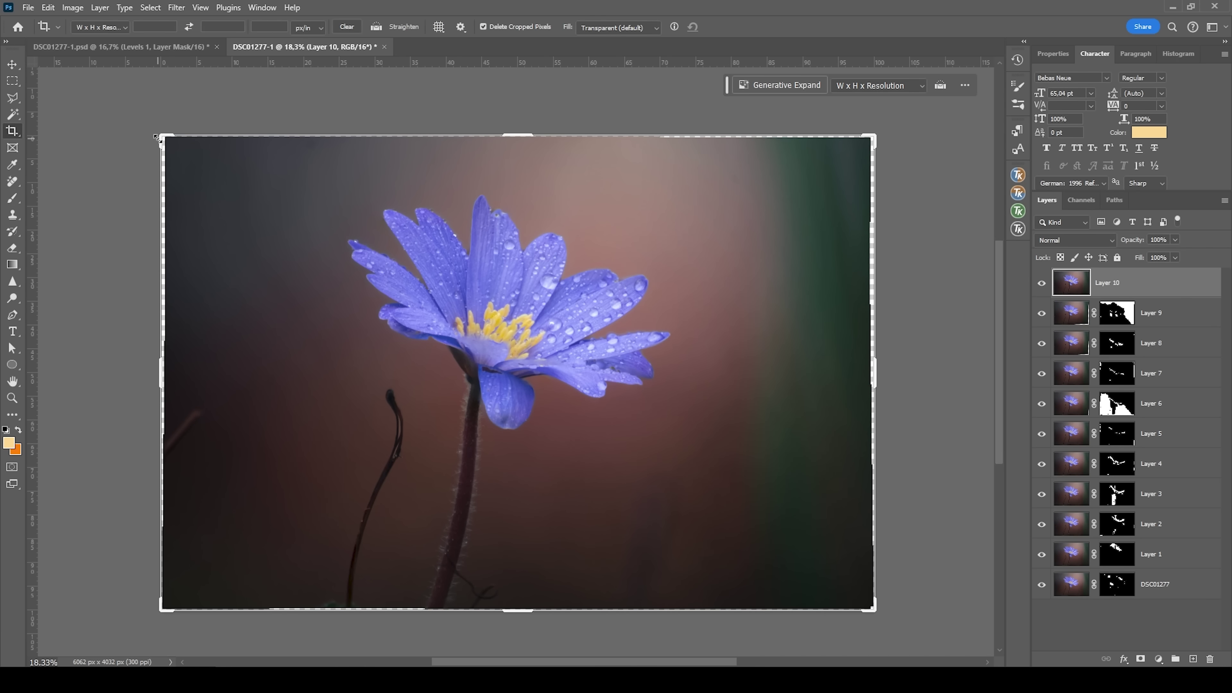
drag(158, 138, 174, 146)
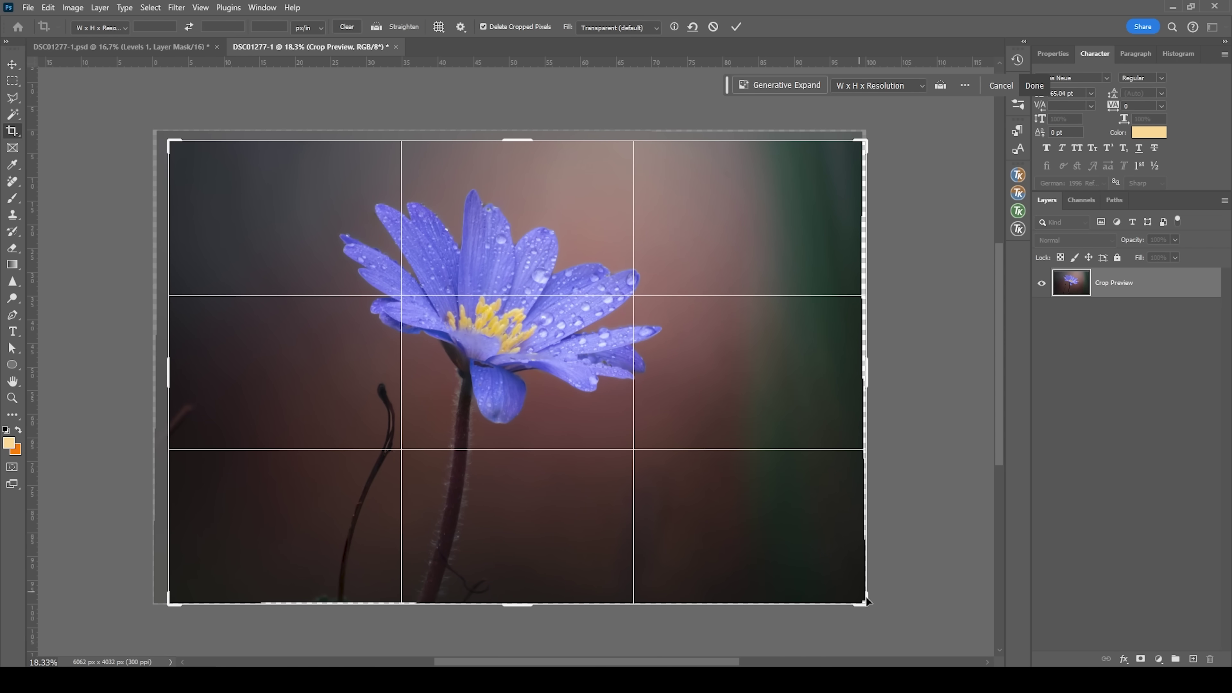
drag(869, 603, 858, 599)
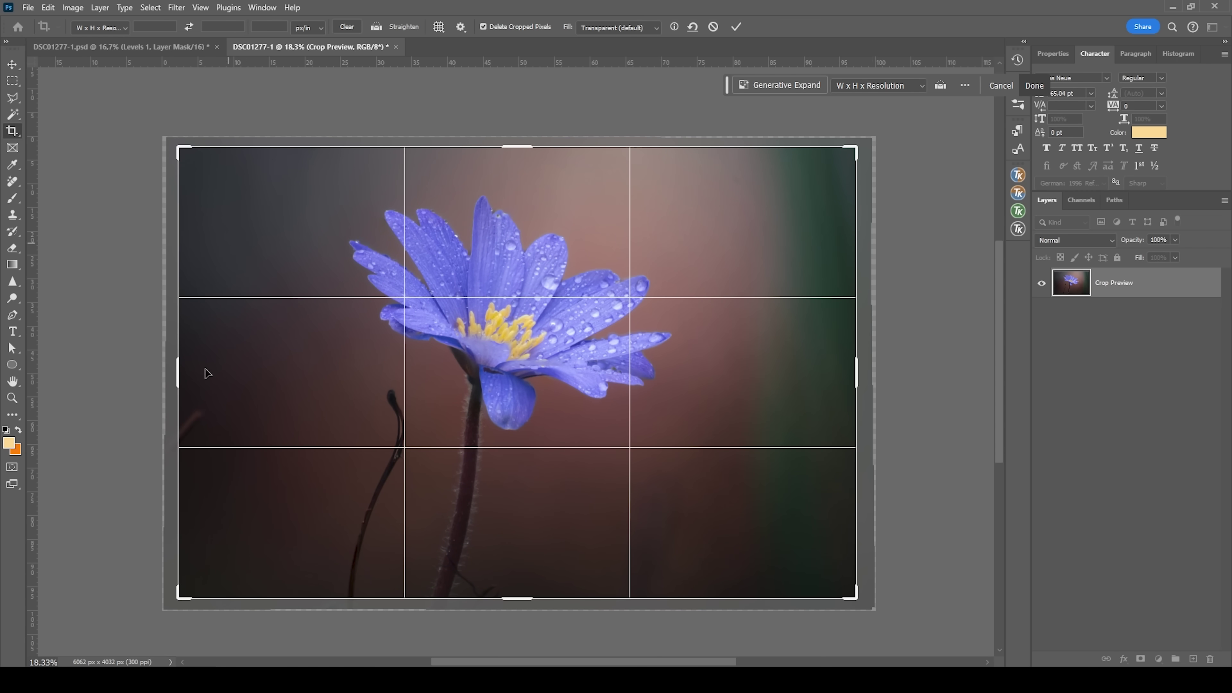
click(736, 26)
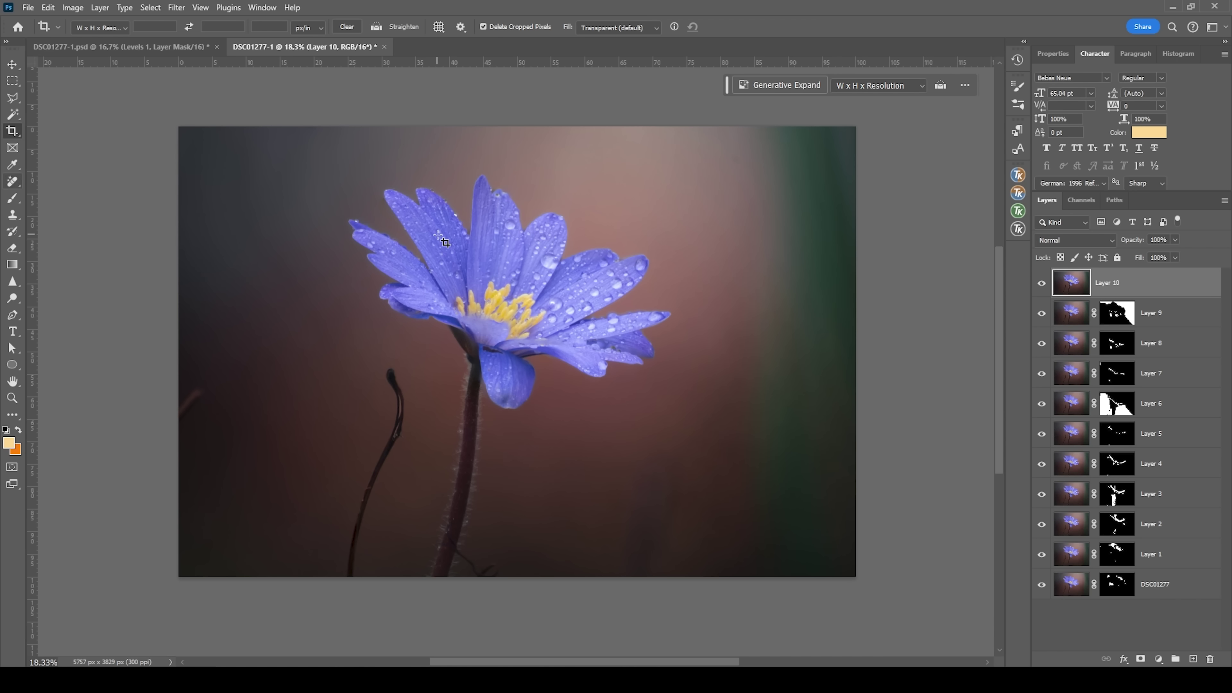
Paint out the thin curved left stem with the Spot Healing Brush
click(12, 181)
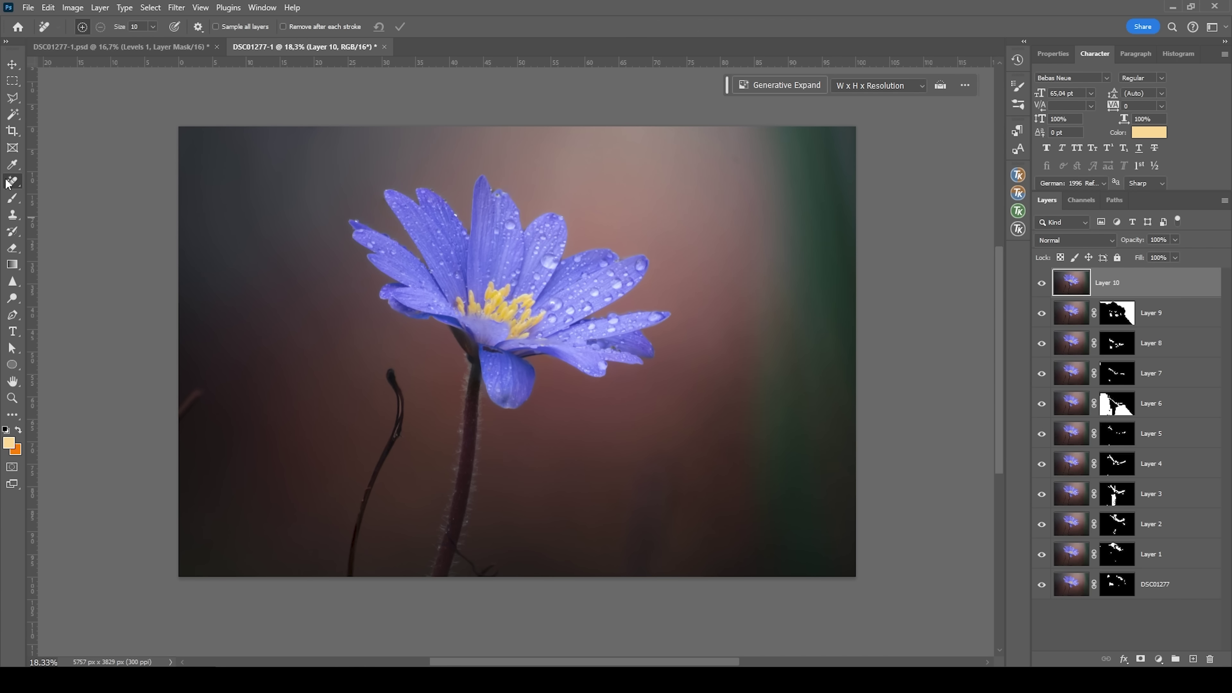
click(56, 181)
scroll(748, 174, up, 4)
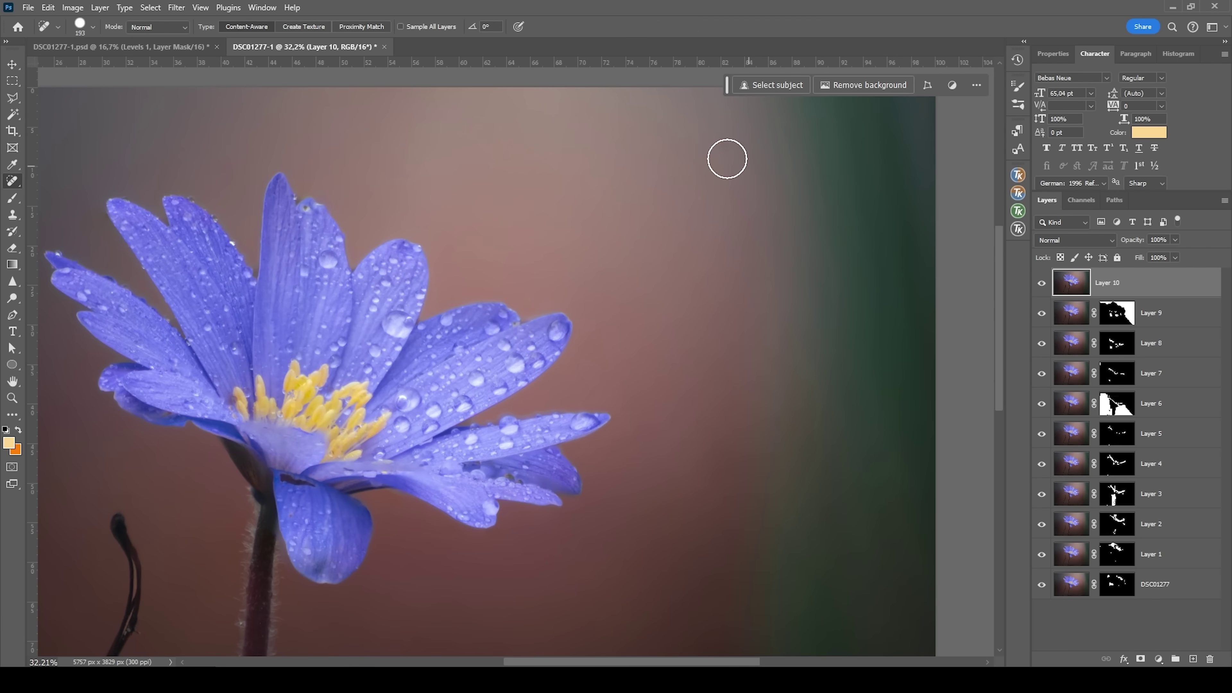
scroll(644, 243, down, 3)
scroll(289, 340, up, 2)
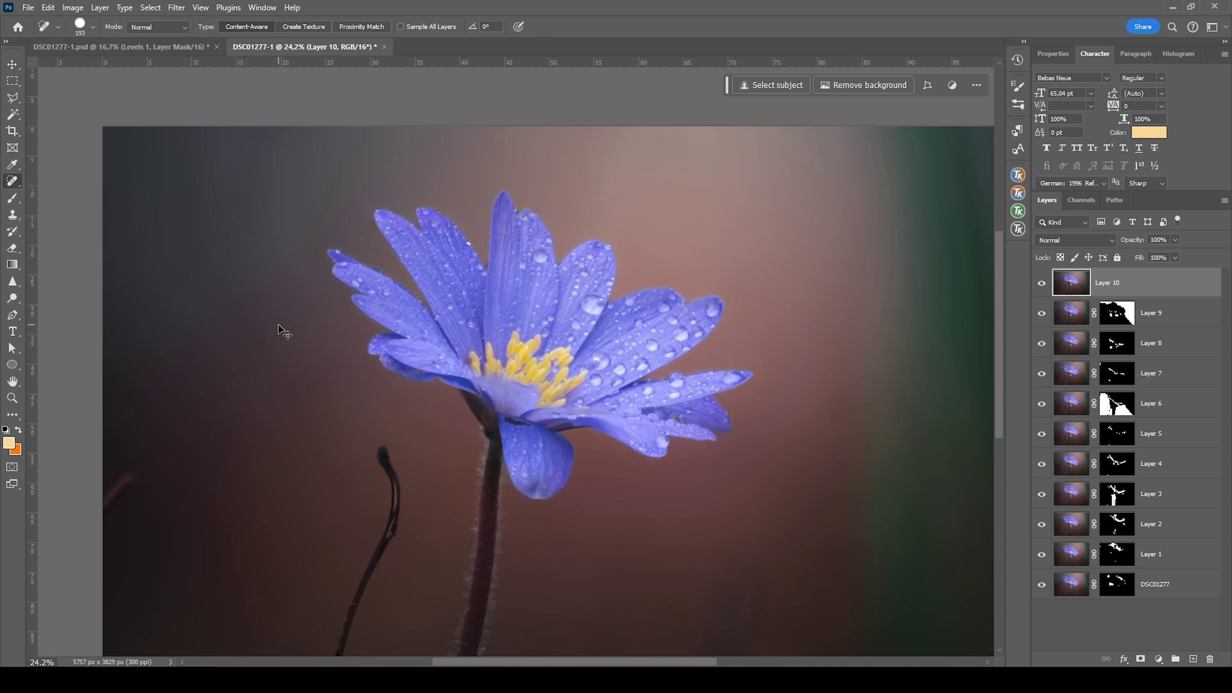
scroll(302, 264, down, 2)
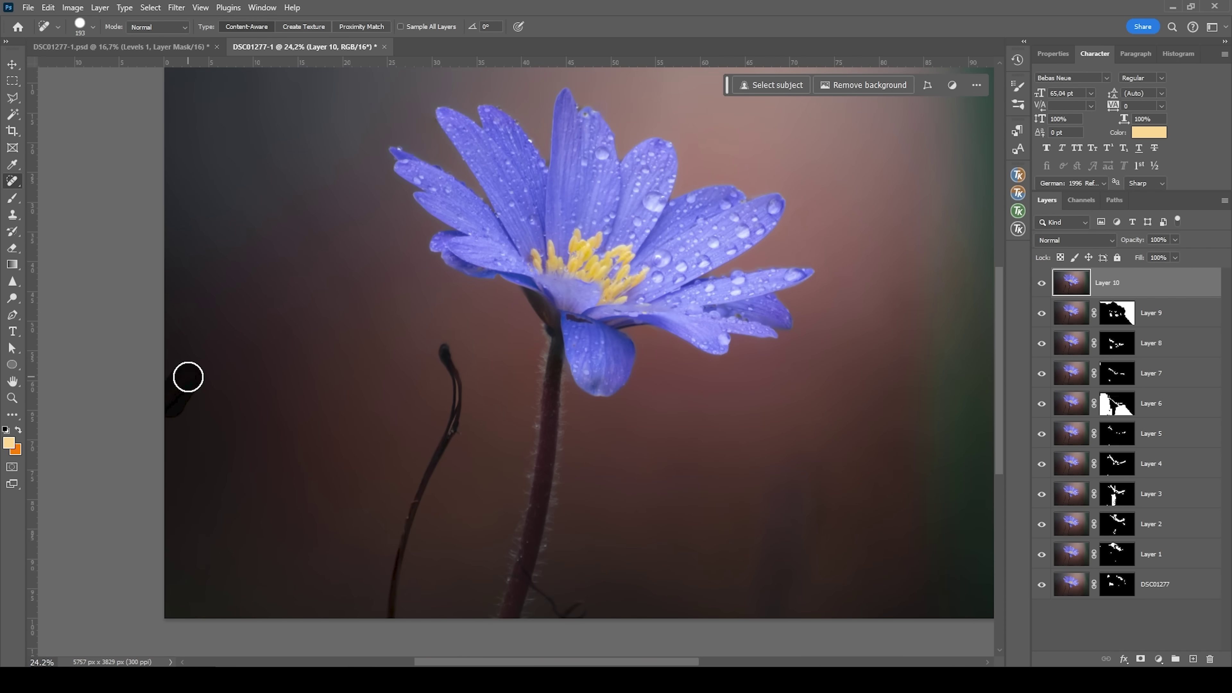
scroll(451, 549, up, 1)
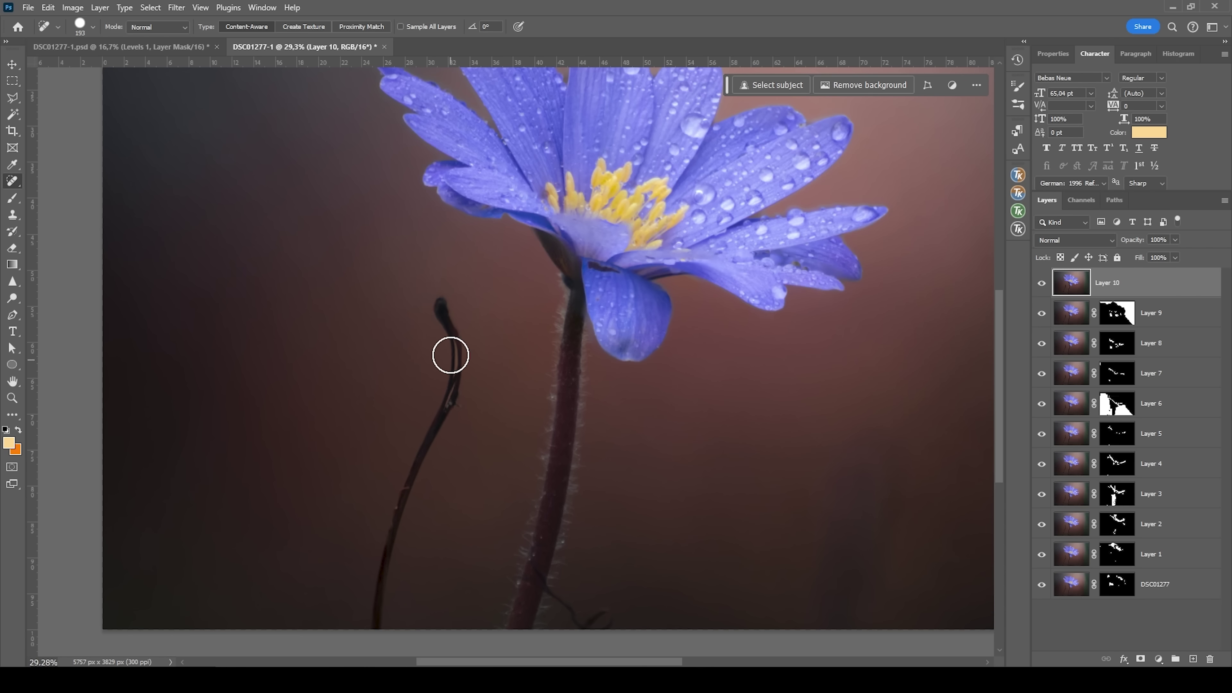
mouse_move(443, 307)
mouse_down()
mouse_move(447, 416)
mouse_move(388, 538)
mouse_move(376, 631)
mouse_up()
scroll(732, 413, down, 2)
key(bracketleft)
key(bracketleft)
key(bracketleft)
key(bracketleft)
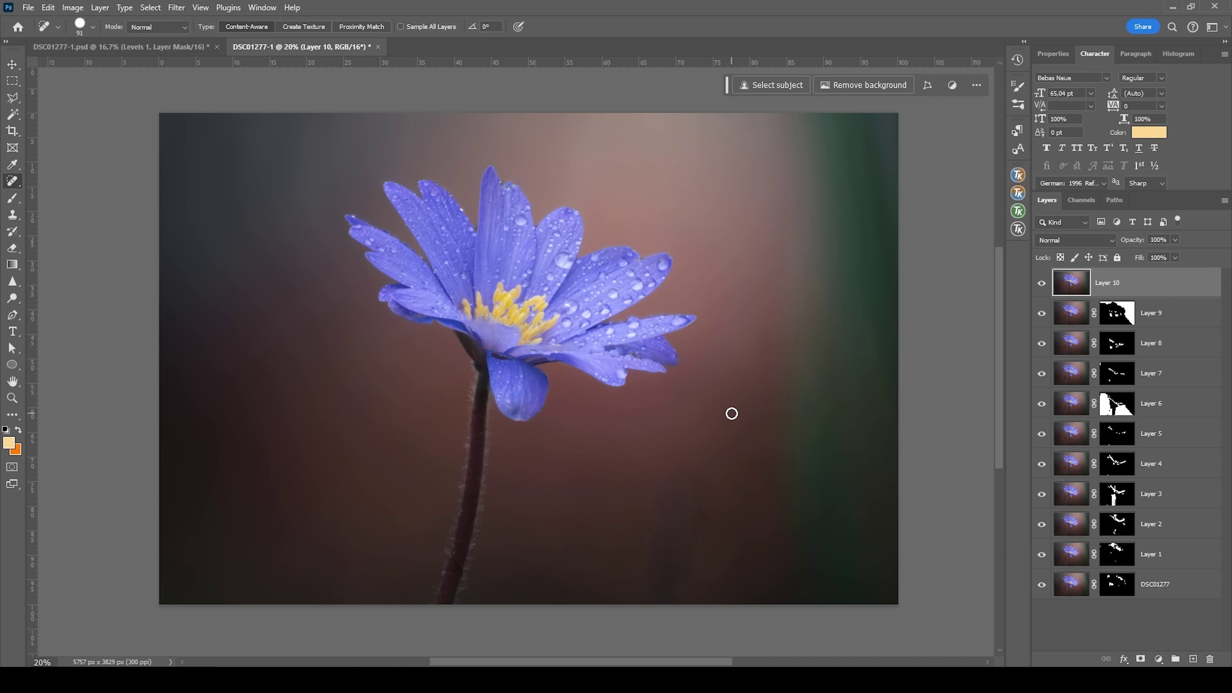
key(c)
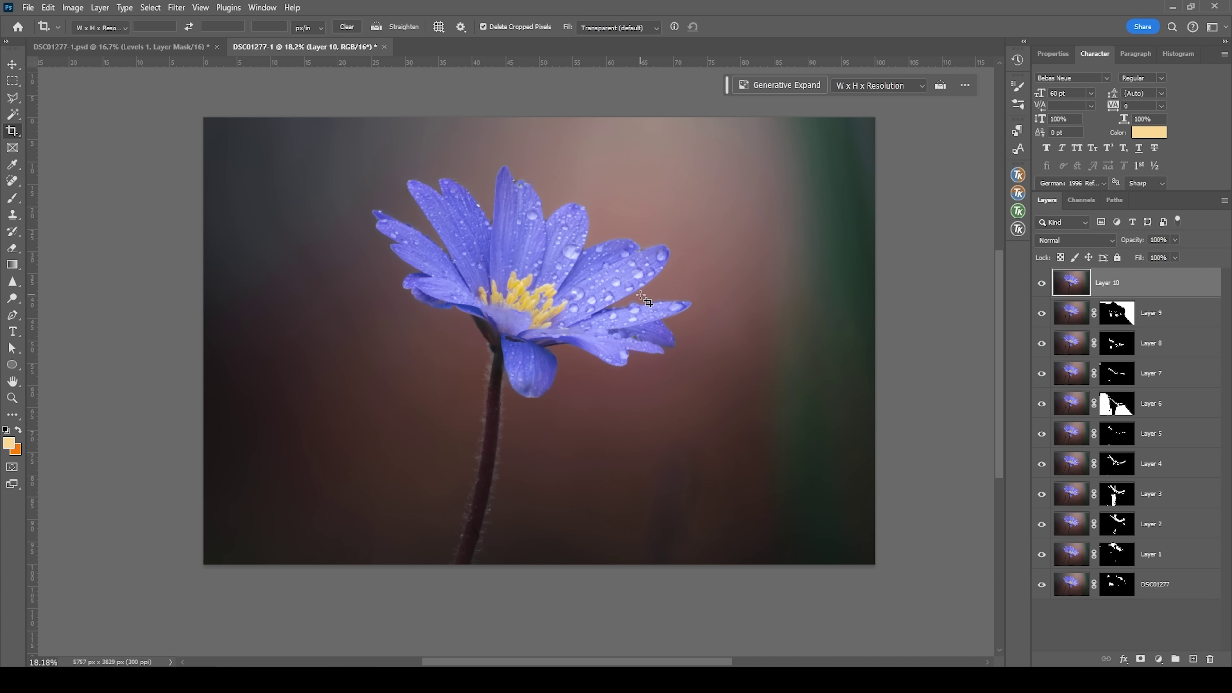